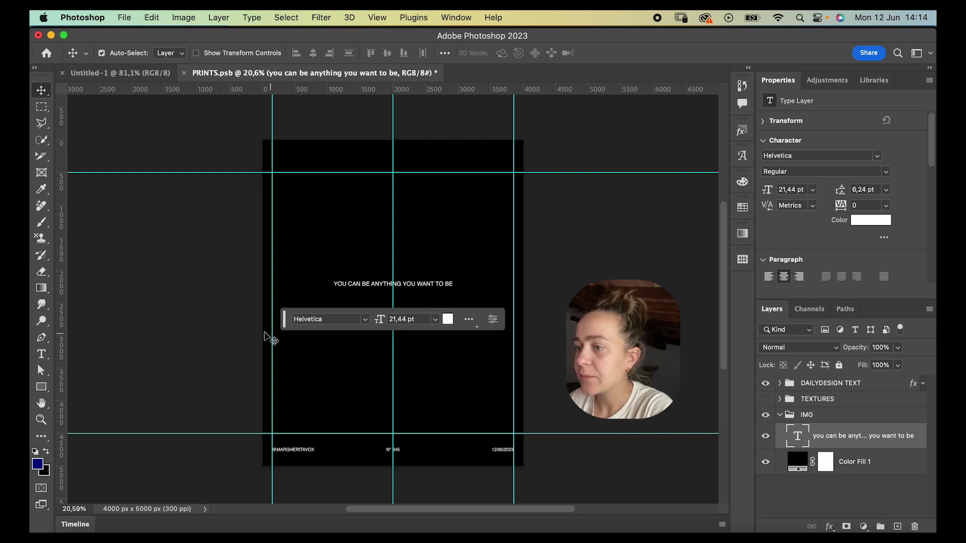
- Move the contextual task bar below the poster artwork and pin its position
{"action": "left_click_drag", "start_coordinate": [285, 323], "coordinate": [283, 491]}
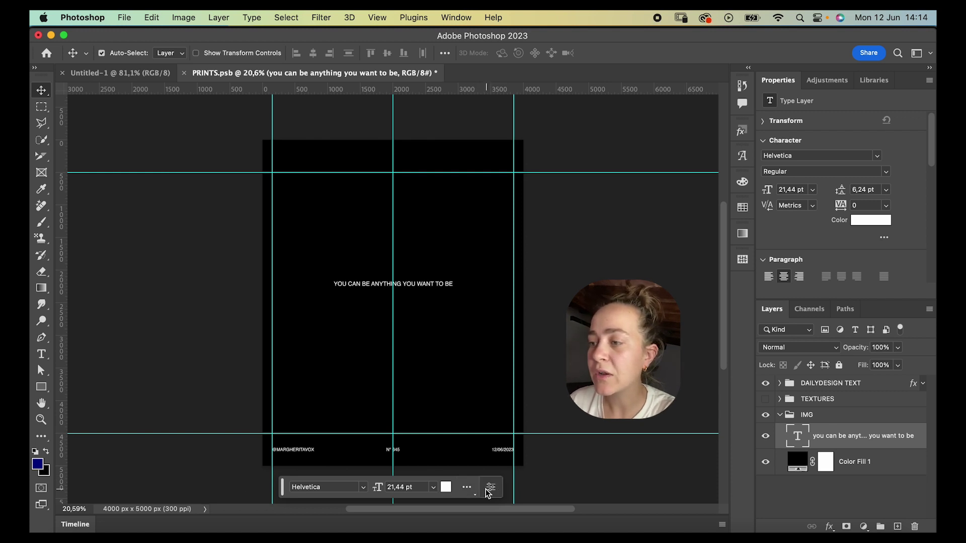
{"action": "left_click", "coordinate": [467, 487]}
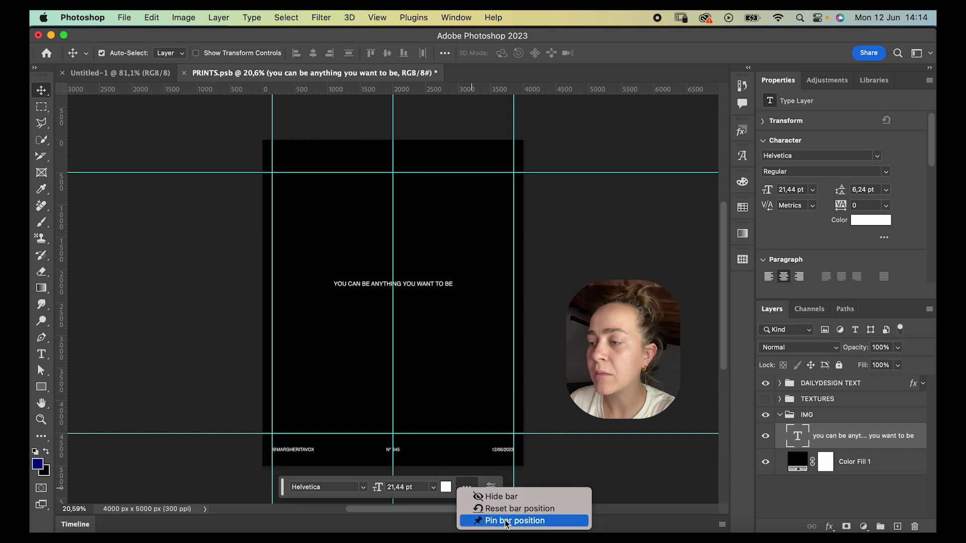
{"action": "left_click", "coordinate": [521, 522]}
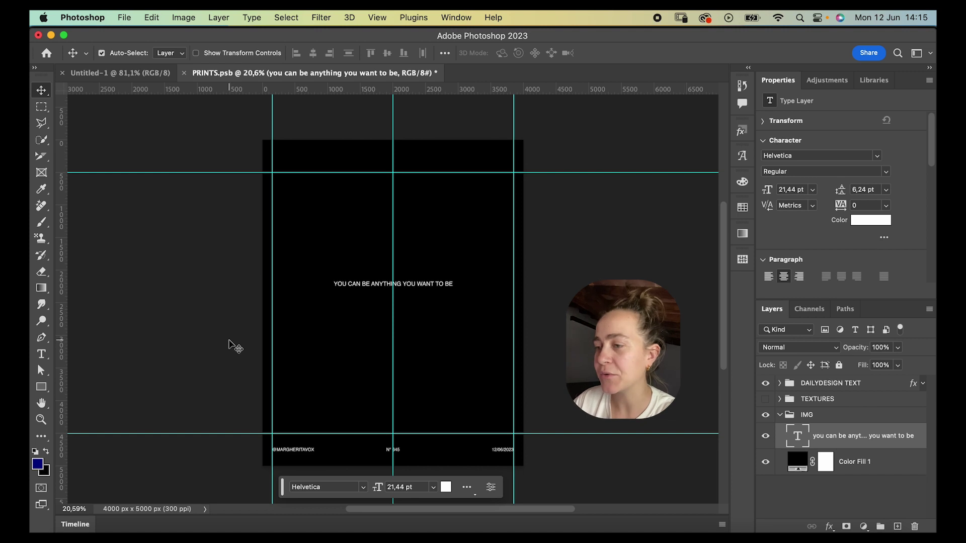
- Inspect the number and date texts in the poster's footer
{"action": "scroll", "coordinate": [448, 307], "scroll_direction": "up", "scroll_amount": 3}
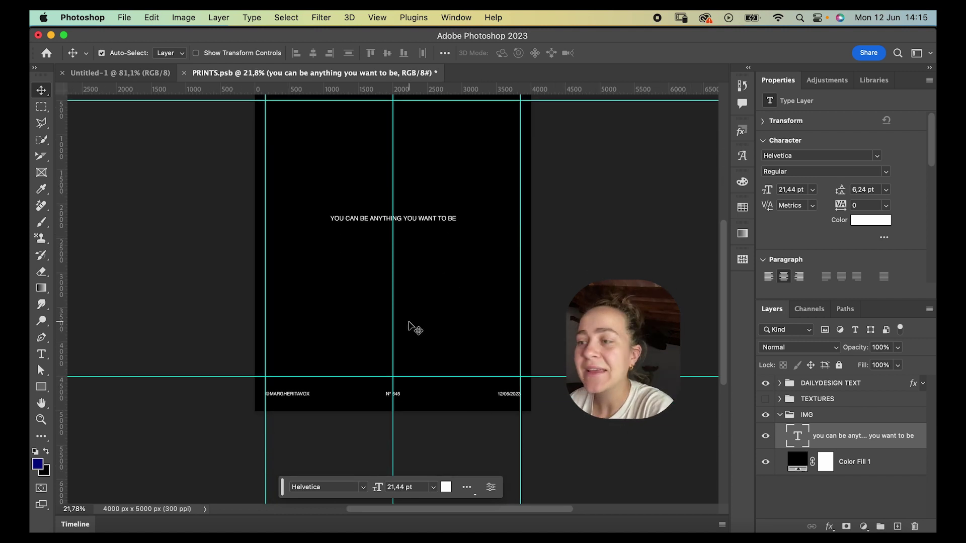
{"action": "scroll", "coordinate": [409, 327], "scroll_direction": "up", "scroll_amount": 5}
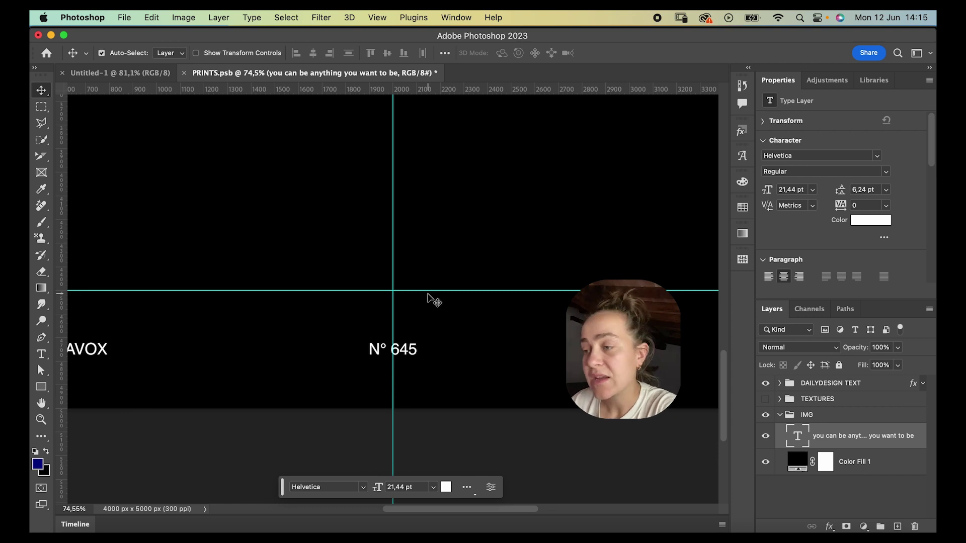
{"action": "scroll", "coordinate": [433, 300], "scroll_direction": "right", "scroll_amount": 10}
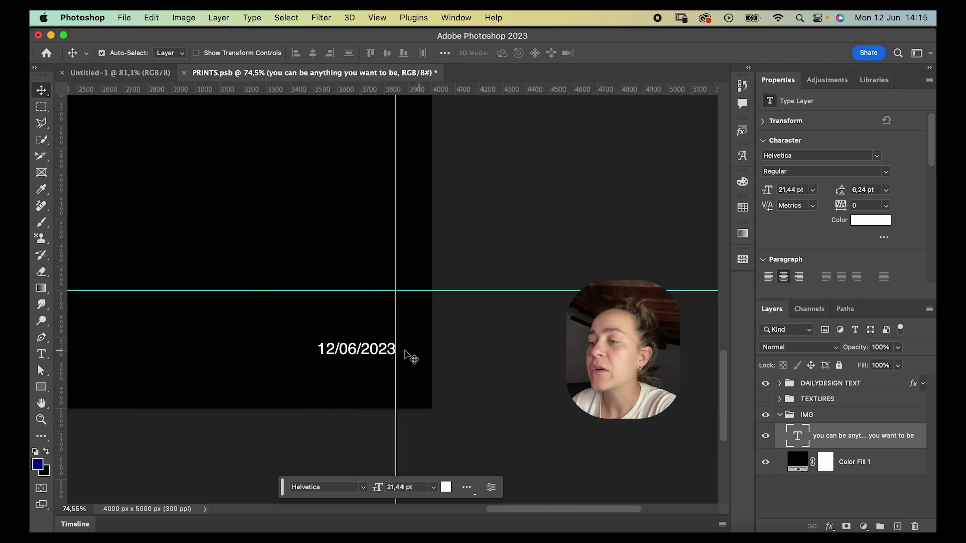
{"action": "scroll", "coordinate": [141, 297], "scroll_direction": "down", "scroll_amount": 4}
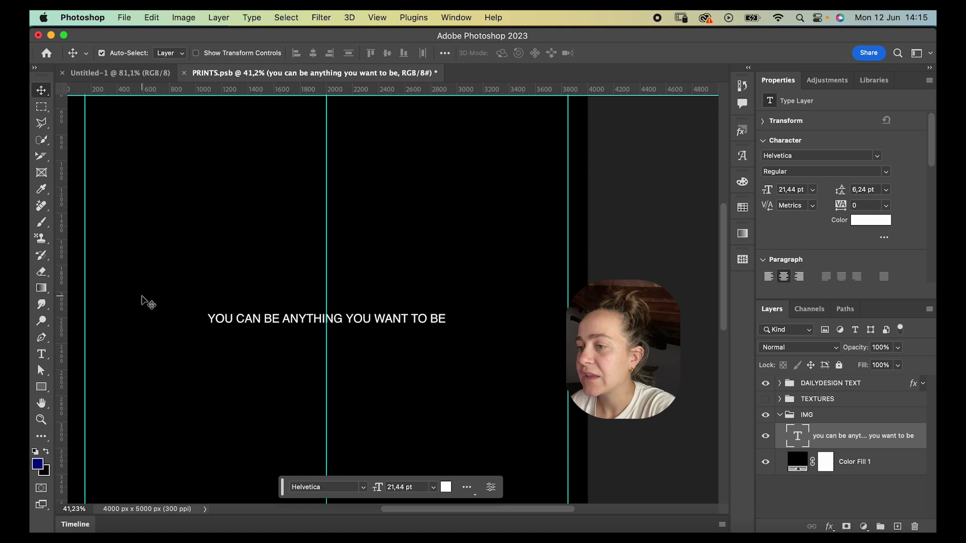
{"action": "scroll", "coordinate": [141, 300], "scroll_direction": "down", "scroll_amount": 3}
{"action": "scroll", "coordinate": [142, 301], "scroll_direction": "down", "scroll_amount": 1}
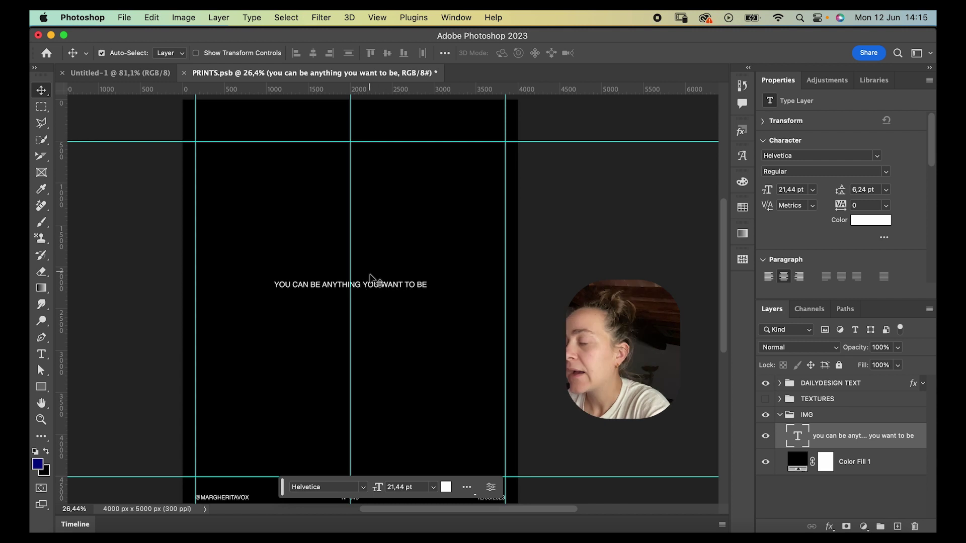
- Copy the phrase "YOU CAN BE ANYTHING YOU WANT TO BE" into a new paragraph text box filling the area between the outer guides
{"action": "left_click", "coordinate": [386, 286]}
{"action": "double_click", "coordinate": [386, 285]}
{"action": "key", "text": "cmd+c"}
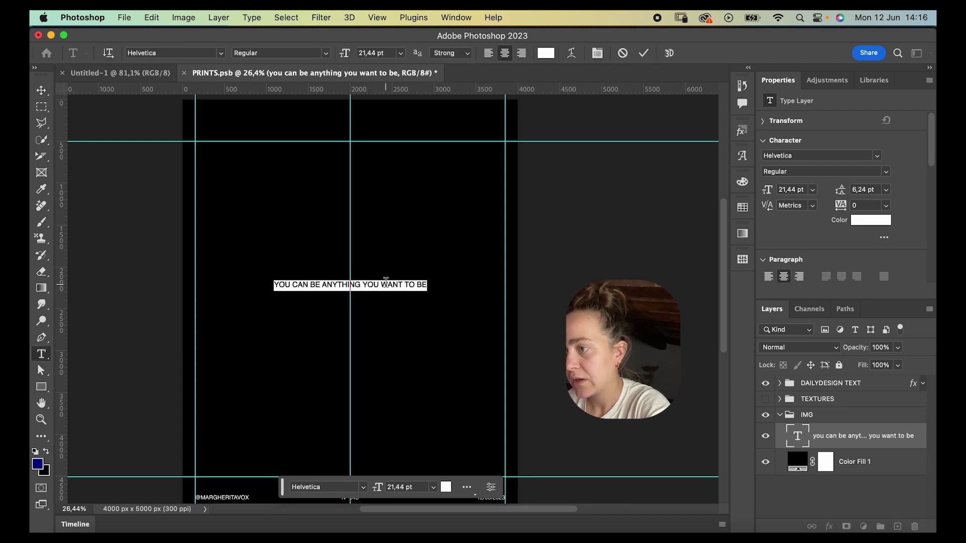
{"action": "key", "text": "Escape"}
{"action": "key", "text": "v"}
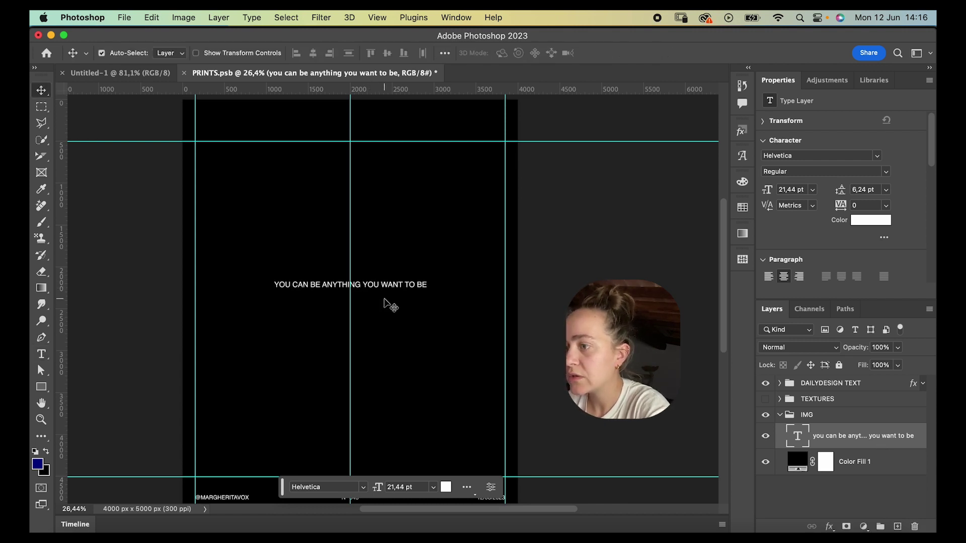
{"action": "scroll", "coordinate": [386, 302], "scroll_direction": "down", "scroll_amount": 2}
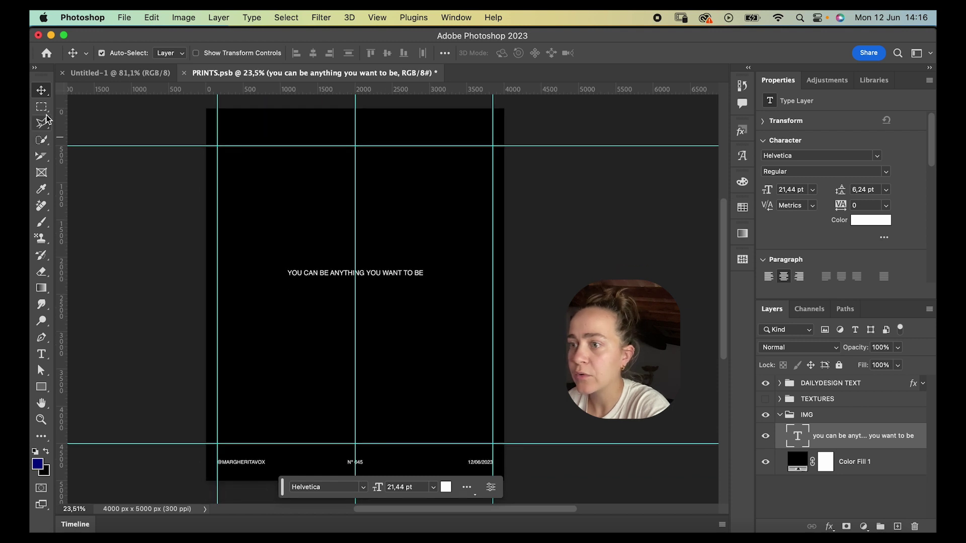
{"action": "key", "text": "t"}
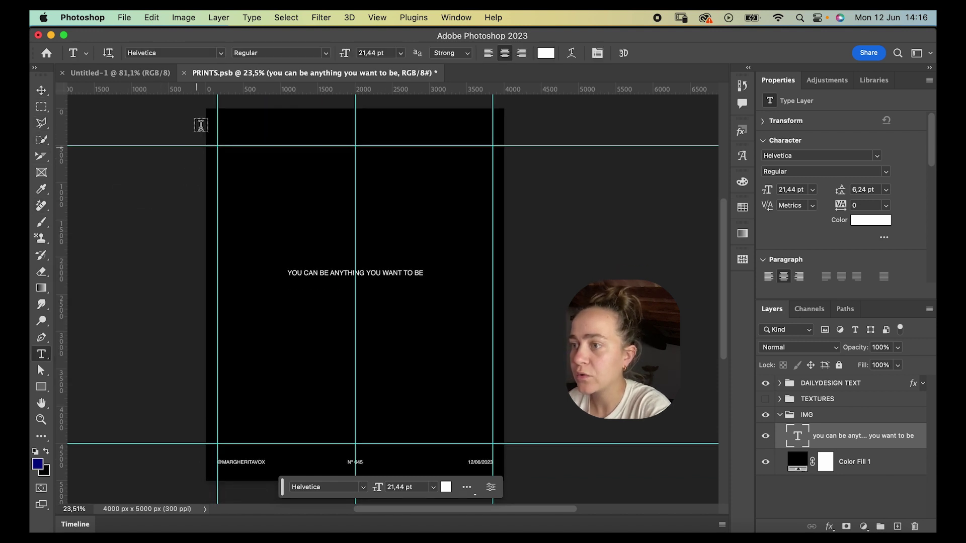
{"action": "left_click_drag", "start_coordinate": [218, 146], "coordinate": [493, 443]}
{"action": "key", "text": "cmd+v"}
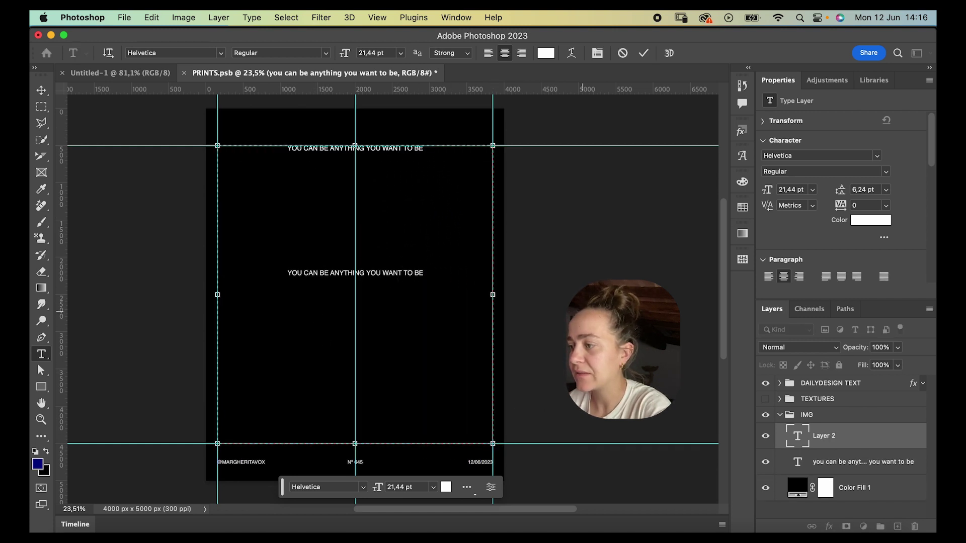
- Commit the new text and delete the original one-line text layer beneath it in the IMG group
{"action": "left_click", "coordinate": [851, 441]}
{"action": "left_click", "coordinate": [847, 463]}
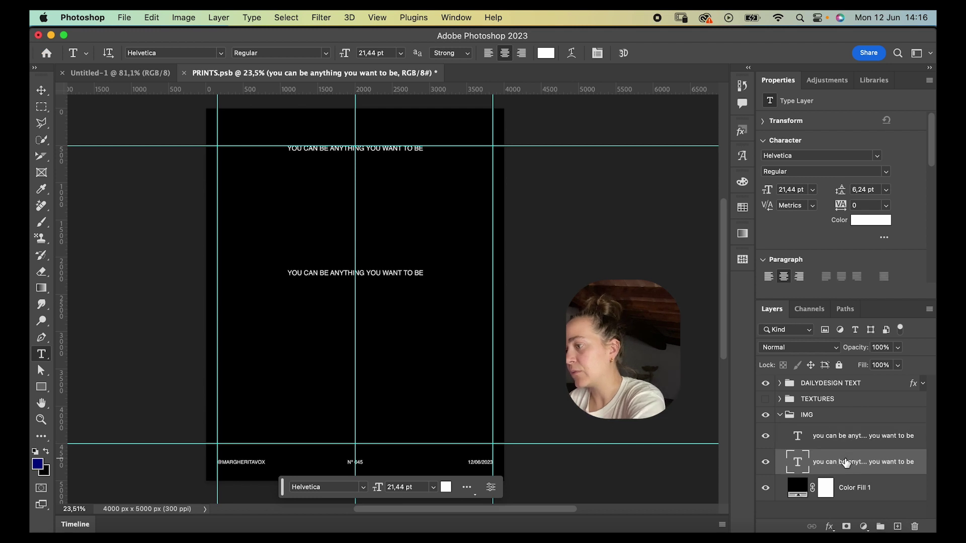
{"action": "key", "text": "Delete"}
- Set the remaining phrase layer's font to Alfarn 2, choosing it from the list filtered to Adobe Fonts
{"action": "left_click", "coordinate": [847, 438]}
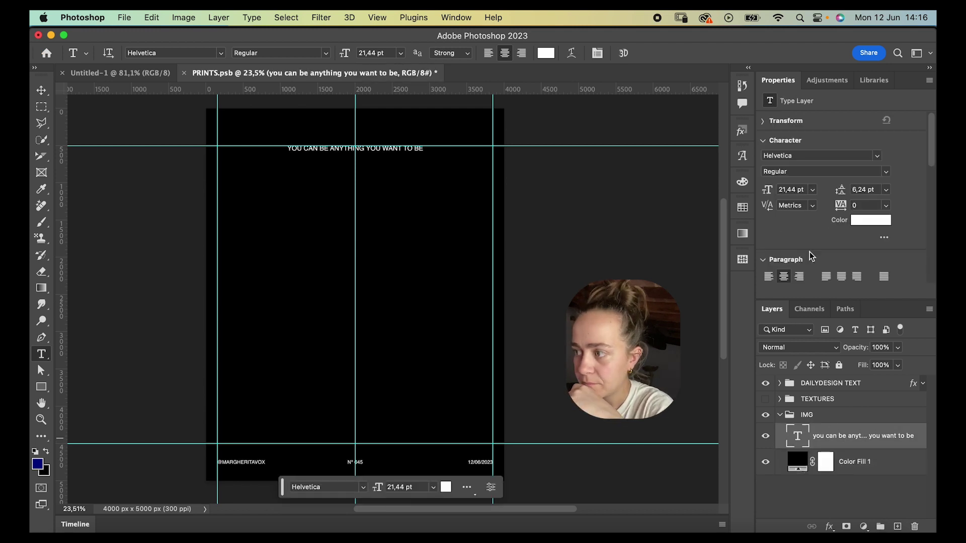
{"action": "left_click", "coordinate": [877, 157]}
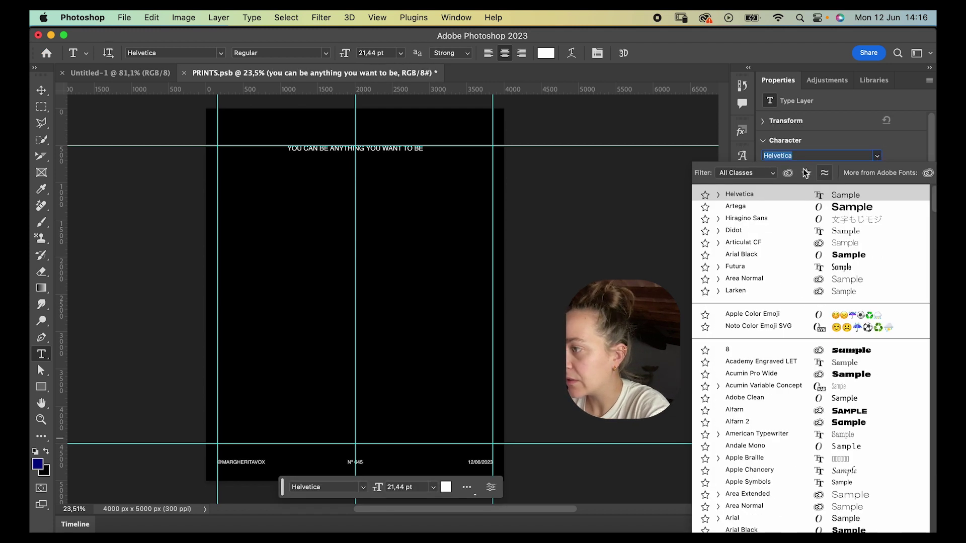
{"action": "left_click", "coordinate": [787, 174]}
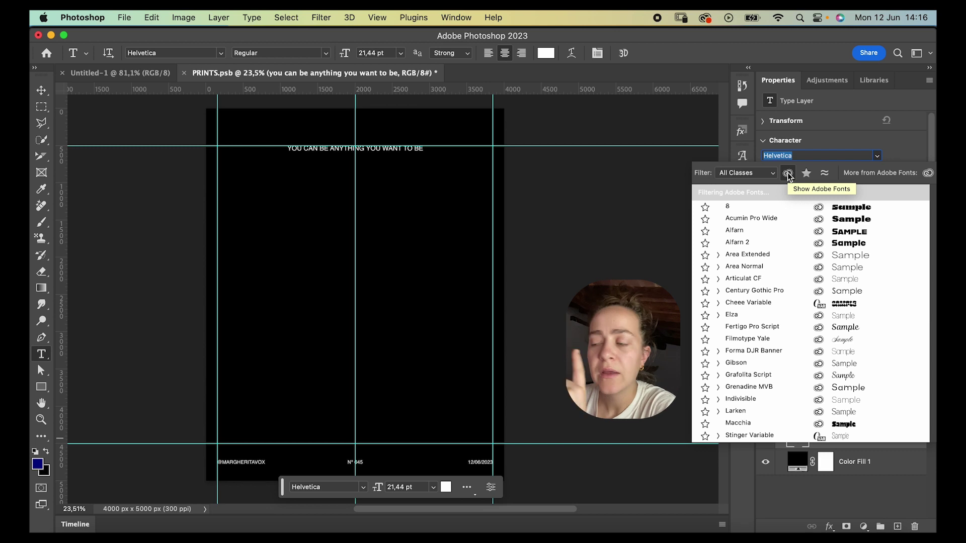
{"action": "left_click", "coordinate": [771, 242]}
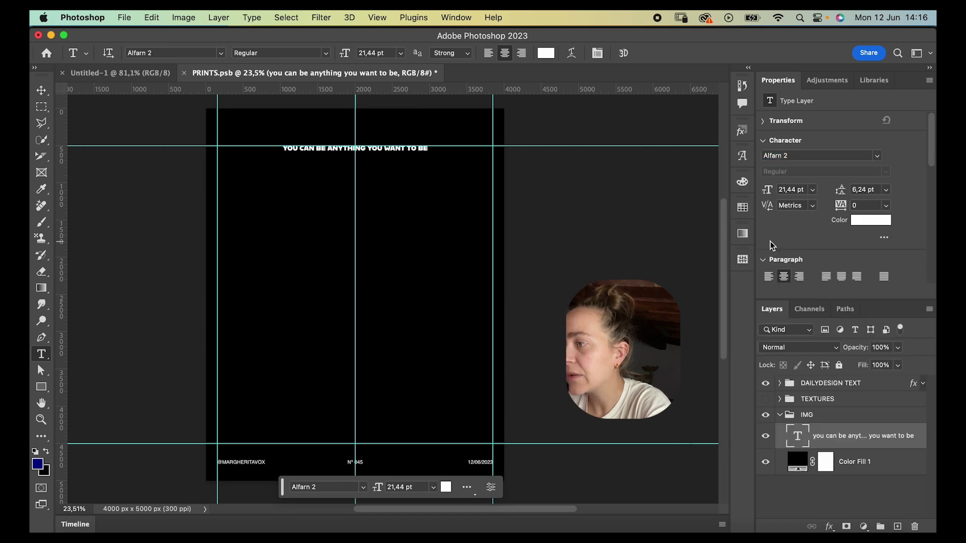
- Set the phrase's font size to 136 pt and its leading to 106 pt
{"action": "left_click", "coordinate": [793, 189]}
{"action": "type", "text": "121"}
{"action": "key", "text": "Return"}
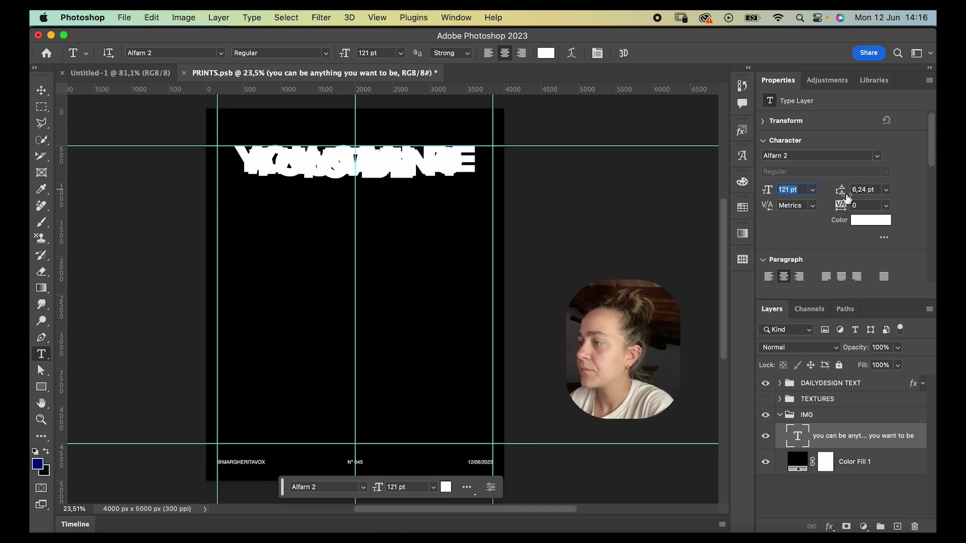
{"action": "left_click", "coordinate": [886, 190]}
{"action": "left_click", "coordinate": [864, 189]}
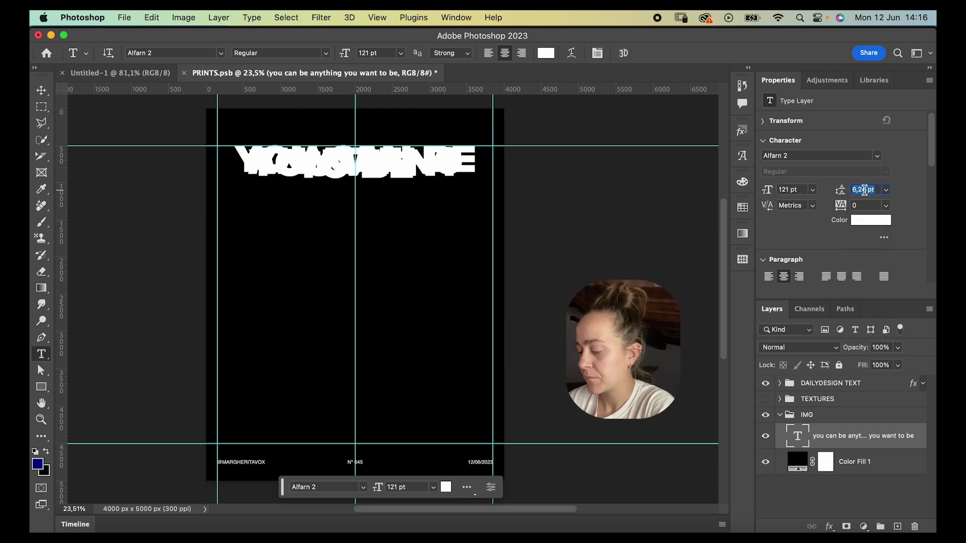
{"action": "type", "text": "76"}
{"action": "key", "text": "Return"}
{"action": "type", "text": "106"}
{"action": "key", "text": "Return"}
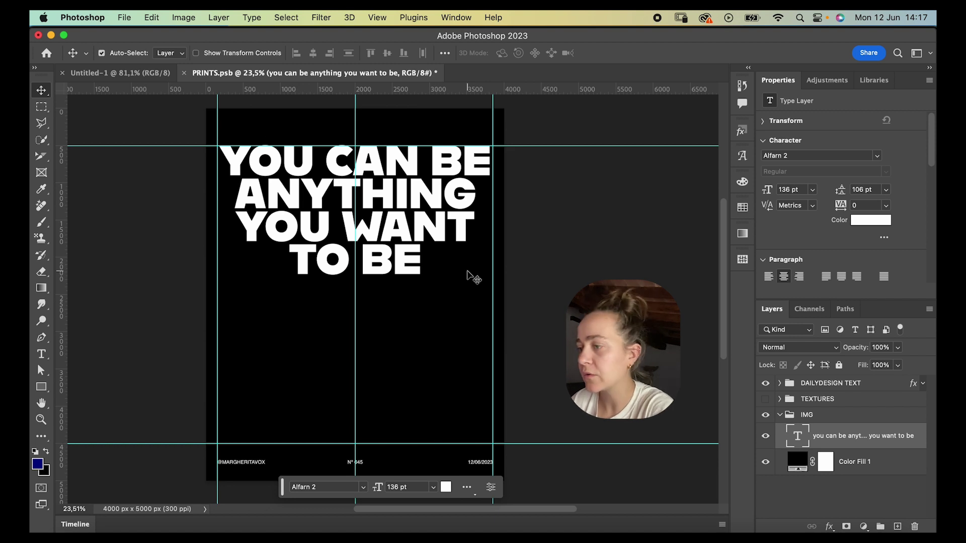
- Shorten the text box to fit the four lines and place the phrase at the poster's vertical centre
{"action": "double_click", "coordinate": [408, 204]}
{"action": "left_click_drag", "start_coordinate": [356, 443], "coordinate": [362, 273]}
{"action": "key", "text": "super+Return"}
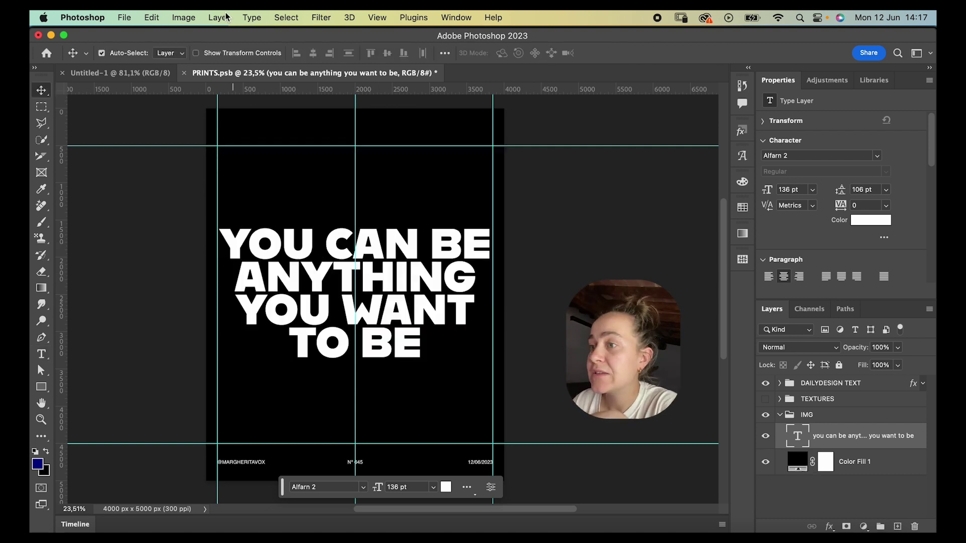
- Convert the phrase layer to a smart object and apply a Gaussian Blur with a 3-pixel radius
{"action": "left_click", "coordinate": [317, 17]}
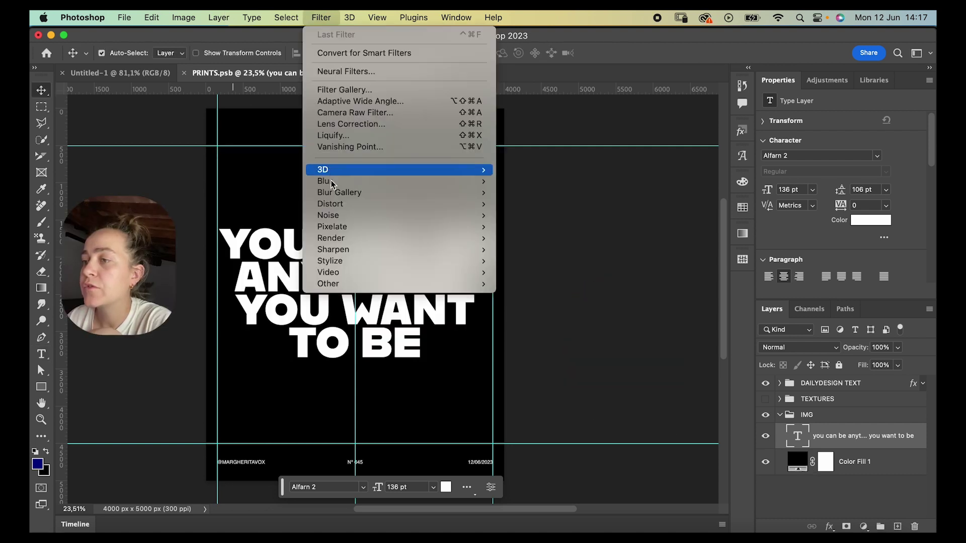
{"action": "mouse_move", "coordinate": [352, 181]}
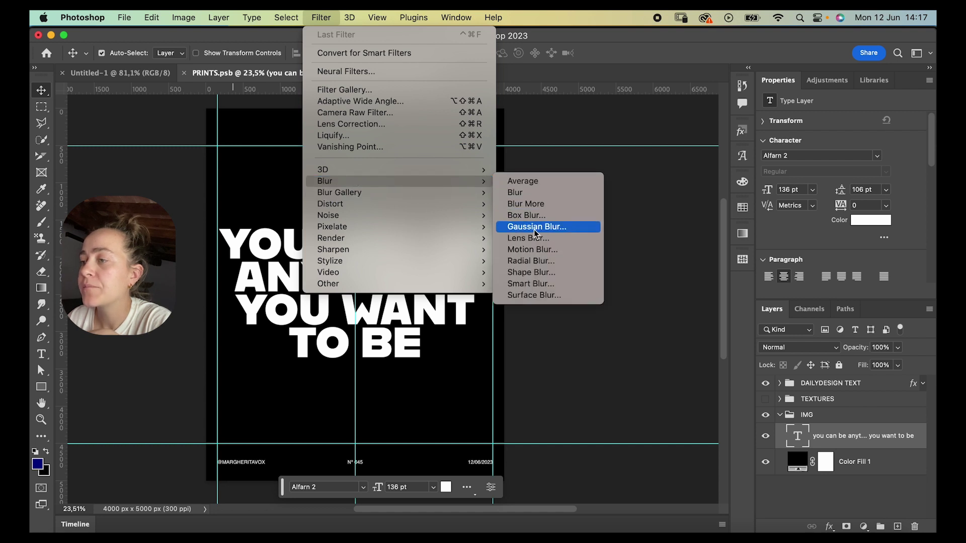
{"action": "left_click", "coordinate": [566, 229]}
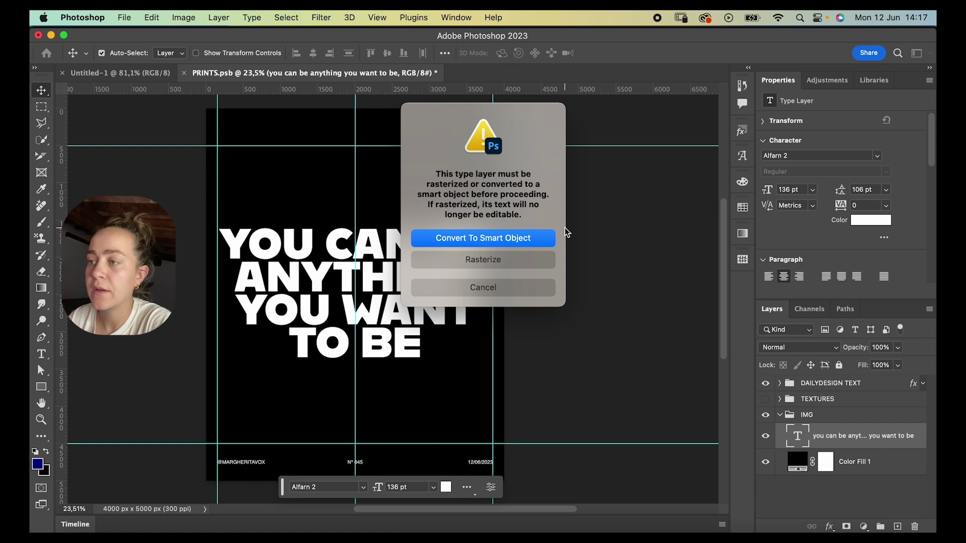
{"action": "left_click", "coordinate": [514, 238]}
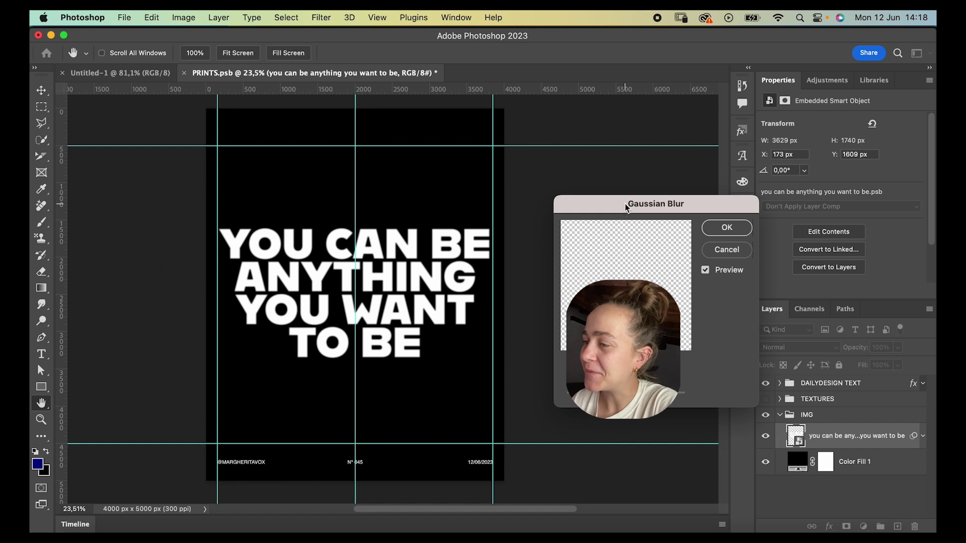
{"action": "left_click_drag", "start_coordinate": [625, 210], "coordinate": [598, 193]}
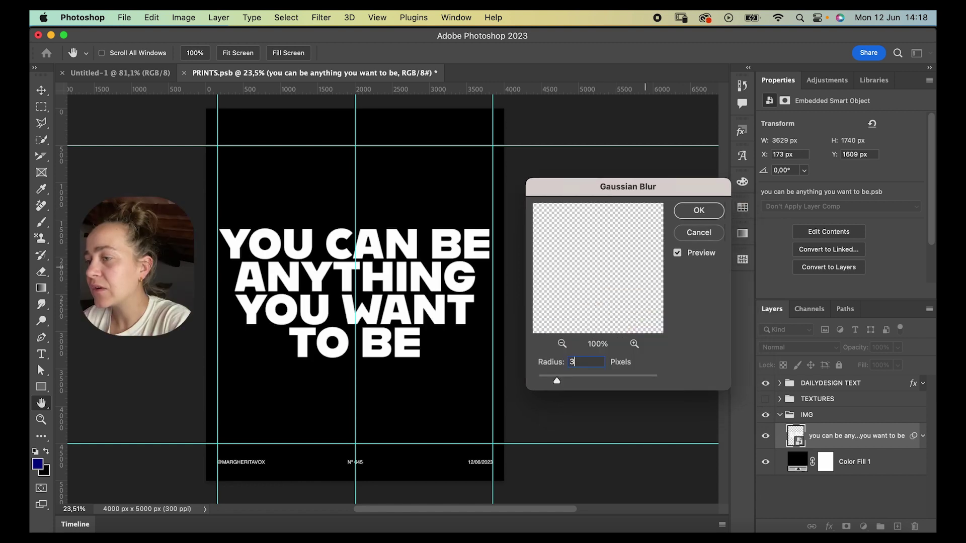
{"action": "key", "text": "Return"}
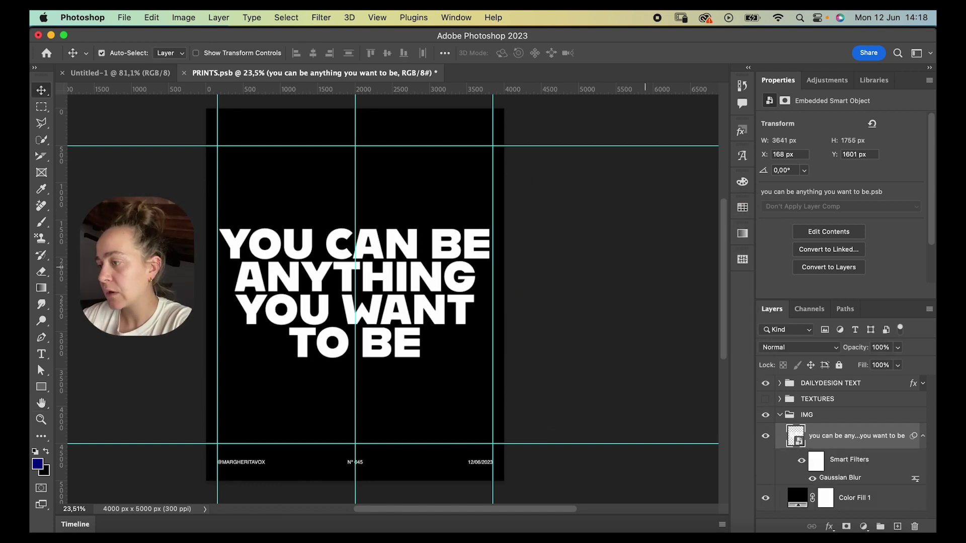
- Duplicate the blurred phrase layer and set the lower original's Gaussian Blur radius to 20 pixels
{"action": "key", "text": "super+j"}
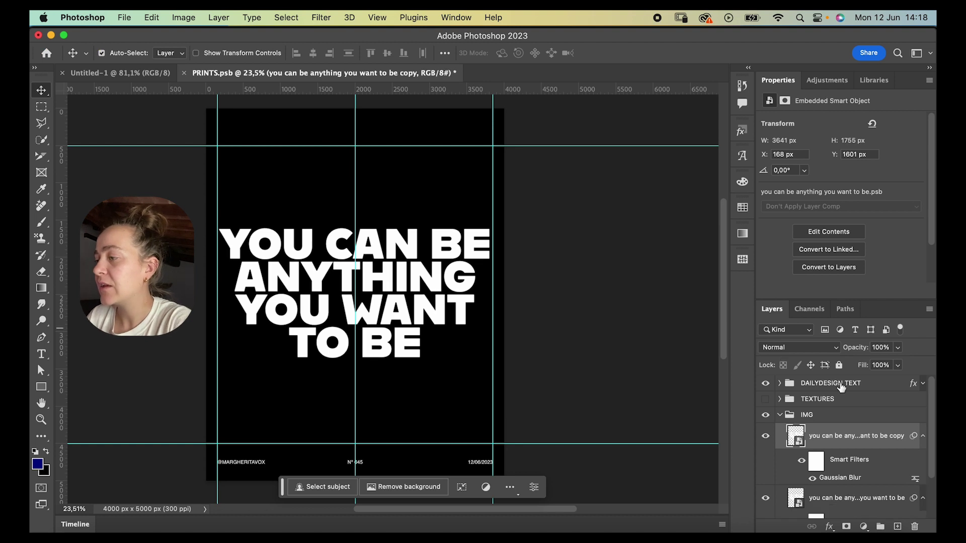
{"action": "left_click", "coordinate": [924, 437]}
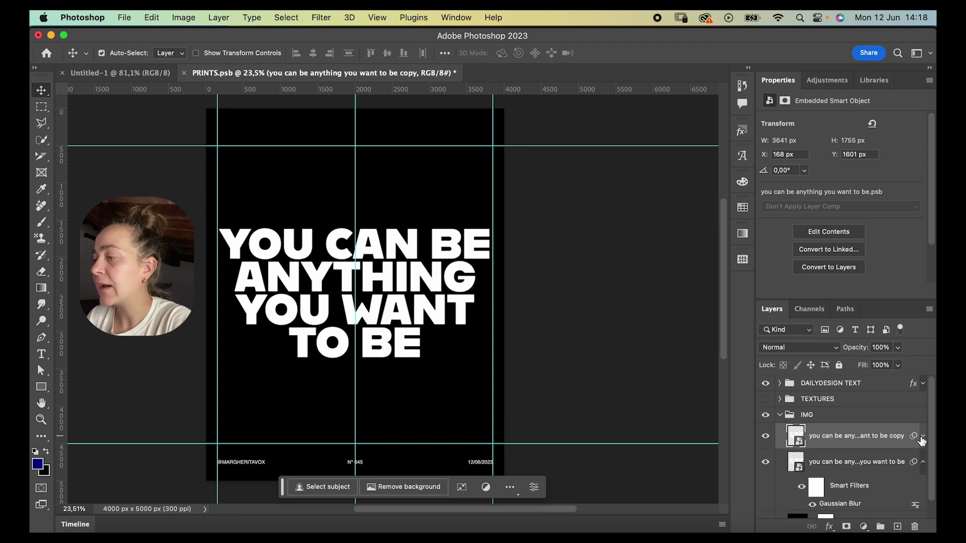
{"action": "left_click", "coordinate": [836, 484]}
{"action": "double_click", "coordinate": [828, 504]}
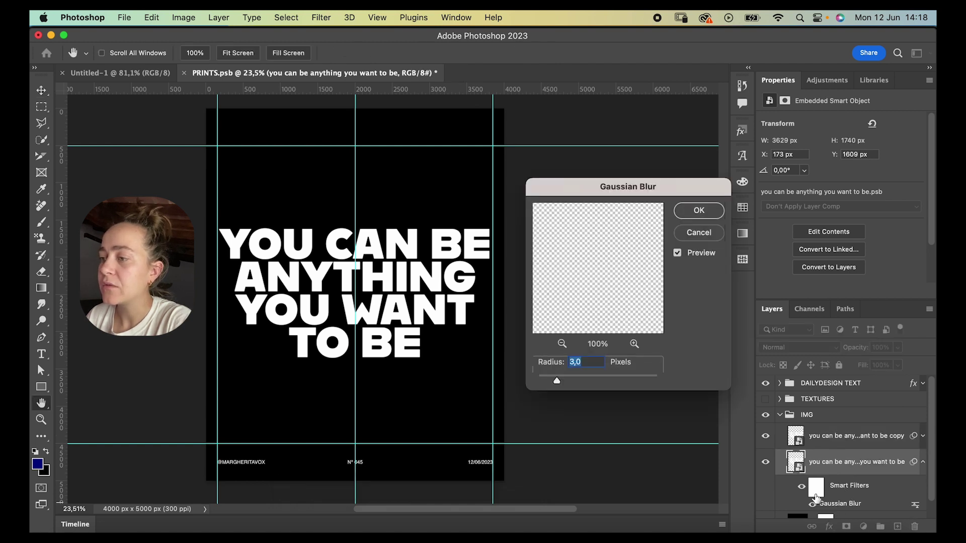
{"action": "left_click_drag", "start_coordinate": [556, 381], "coordinate": [592, 384]}
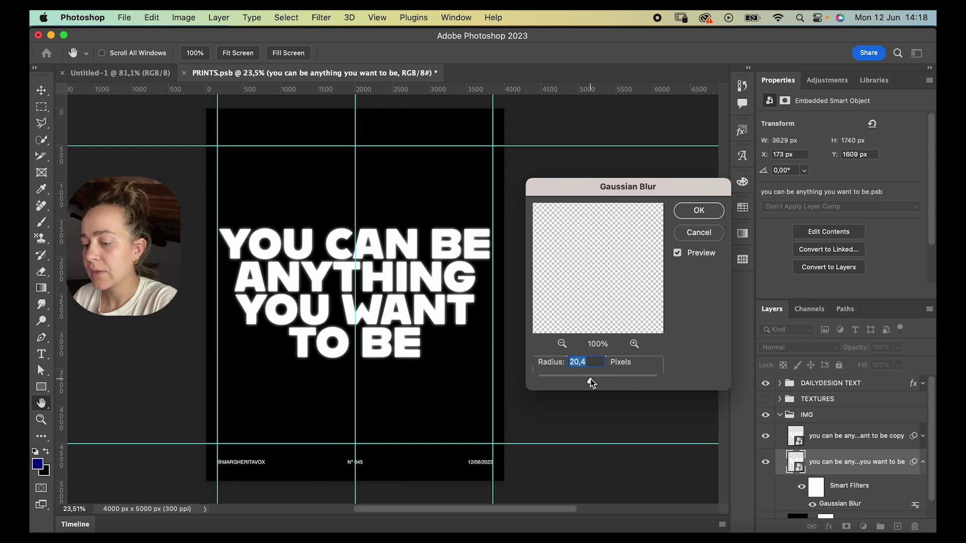
{"action": "type", "text": "20"}
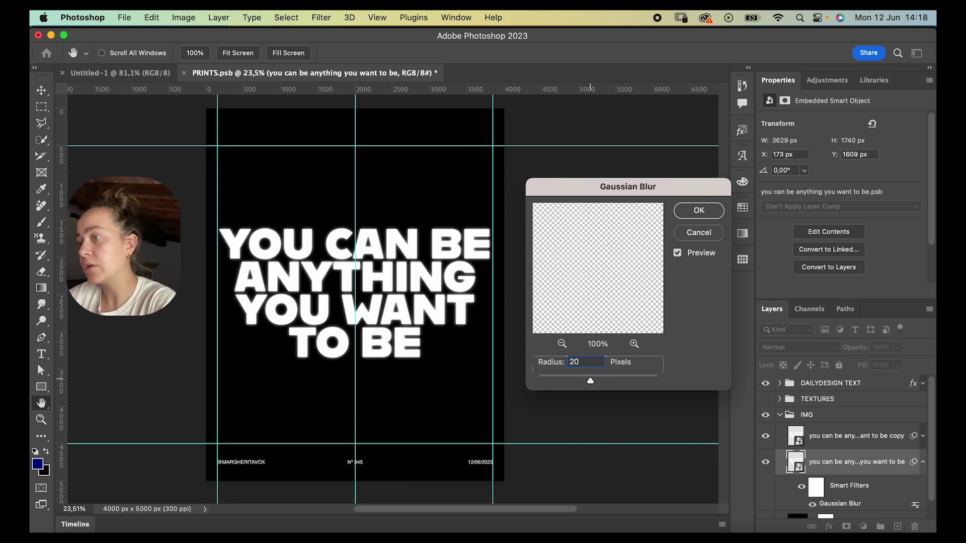
{"action": "key", "text": "Return"}
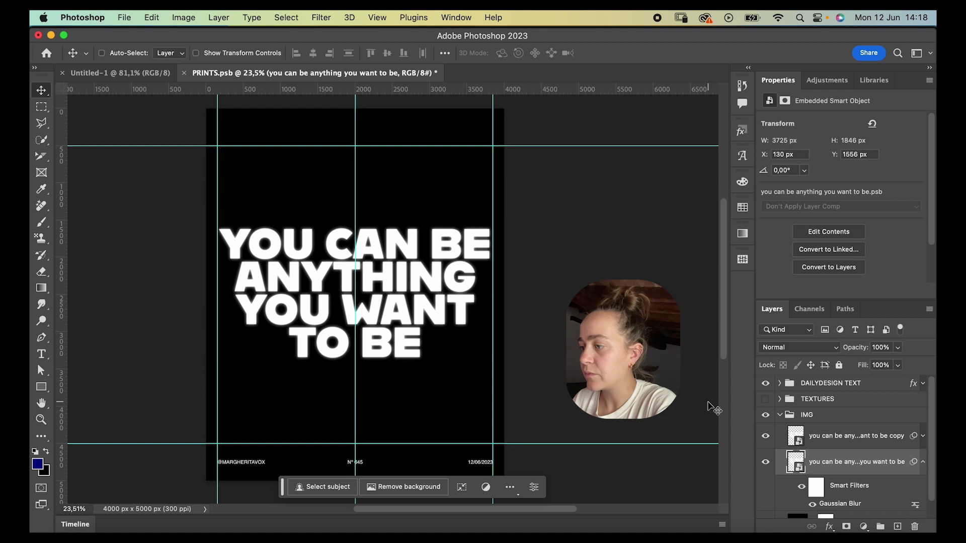
- Duplicate the 20-pixel-blurred phrase layer and merge the two lower blurred copies into one pixel layer
{"action": "key", "text": "super+j"}
{"action": "left_click", "coordinate": [923, 488]}
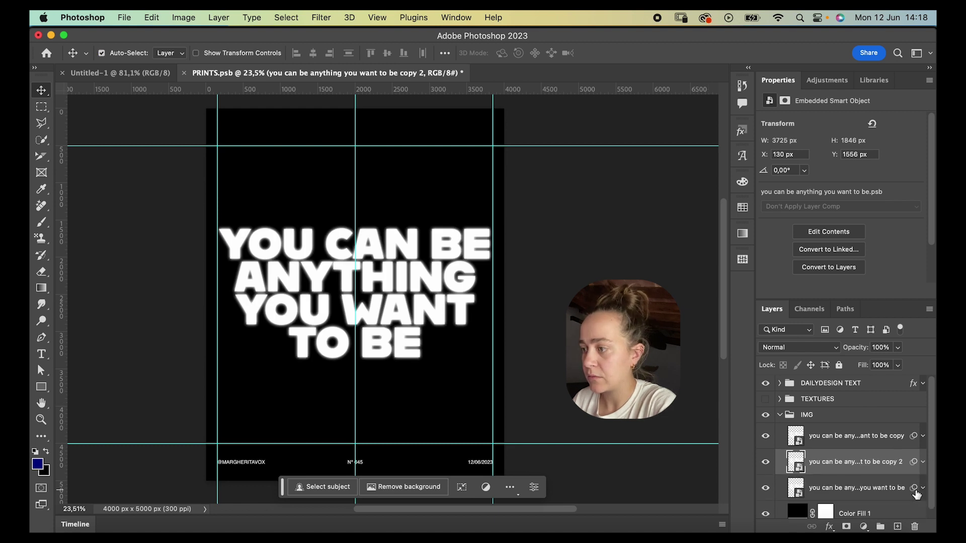
{"action": "left_click", "coordinate": [885, 488], "text": "shift"}
{"action": "right_click", "coordinate": [815, 465]}
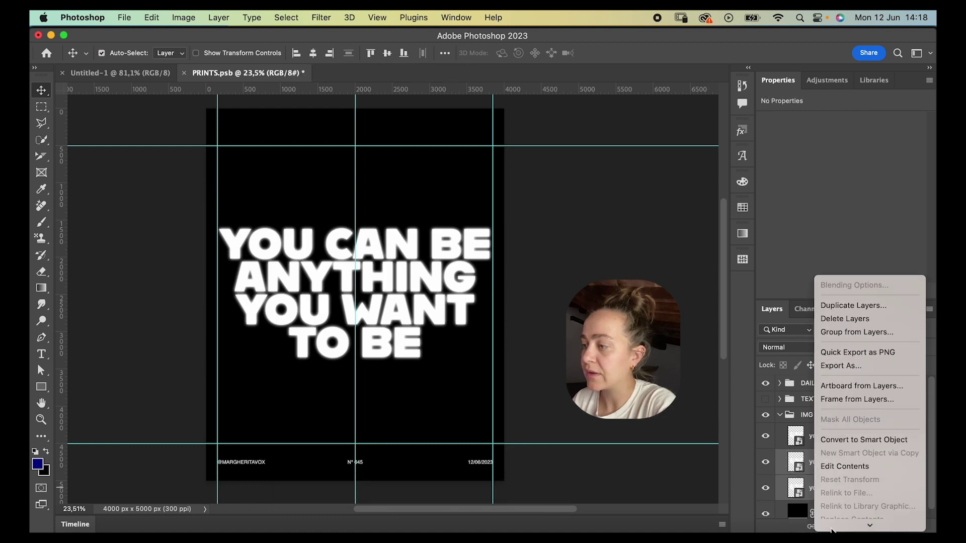
{"action": "left_click", "coordinate": [850, 513]}
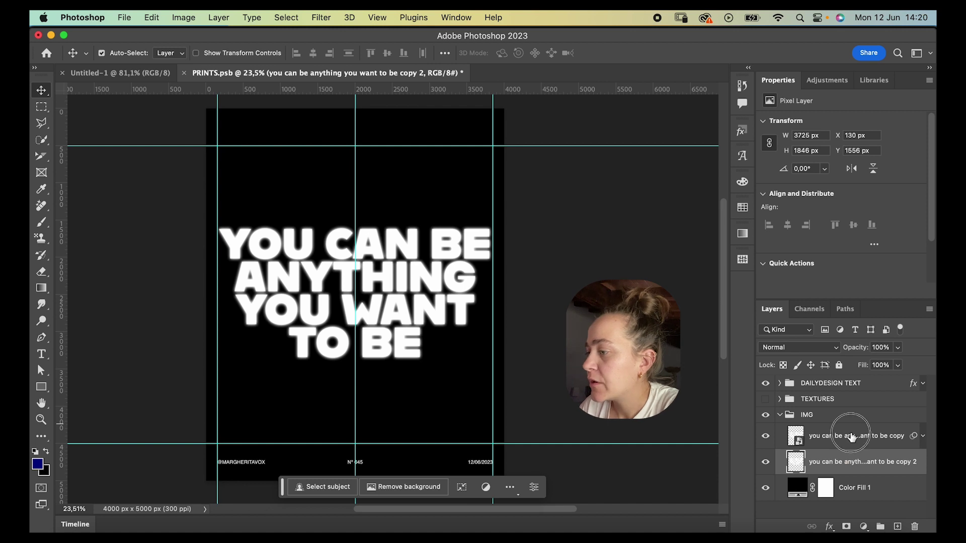
- Set the blend mode of the uppermost phrase copy to Exclusion
{"action": "left_click", "coordinate": [878, 437]}
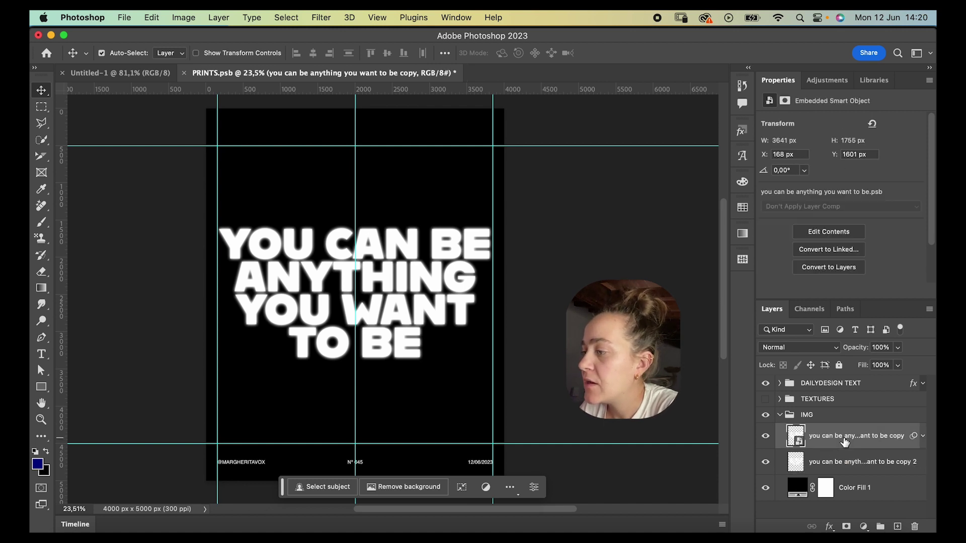
{"action": "left_click", "coordinate": [788, 349]}
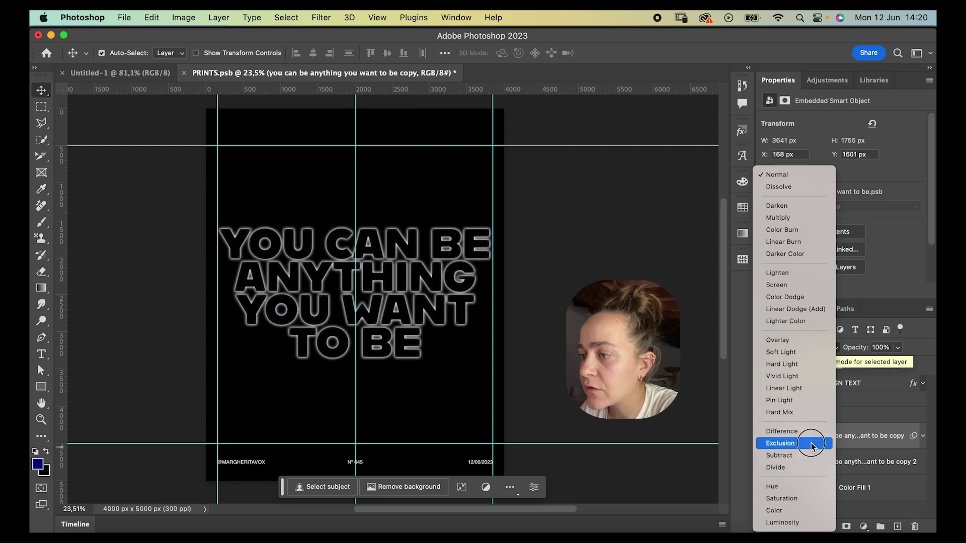
{"action": "left_click", "coordinate": [812, 445]}
- Duplicate the merged blurred phrase layer twice to strengthen the glow around the letters
{"action": "left_click", "coordinate": [847, 468]}
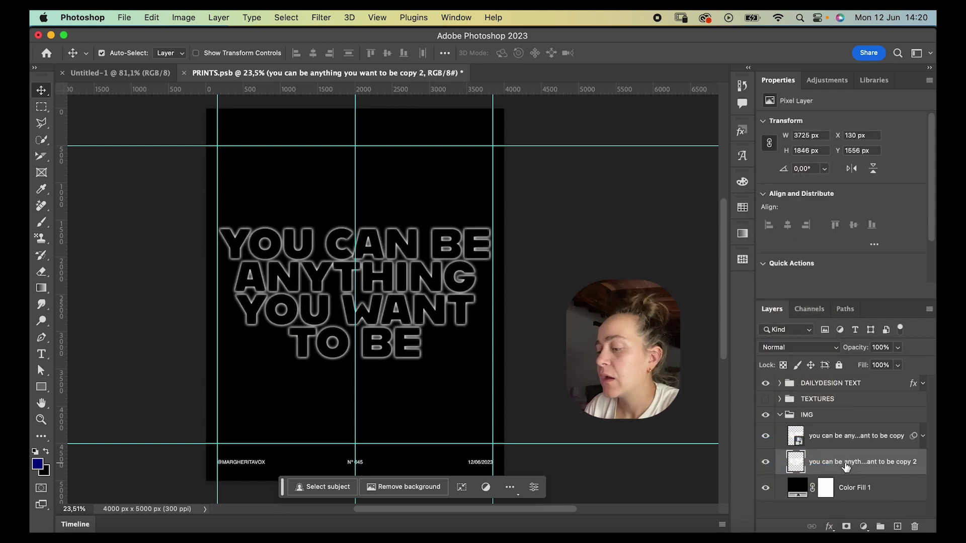
{"action": "key", "text": "super+j"}
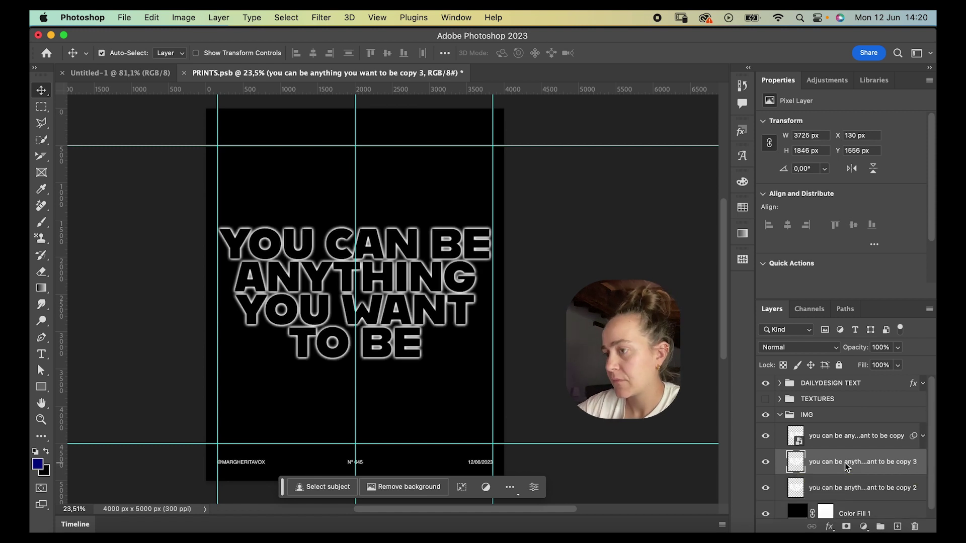
{"action": "key", "text": "super+j"}
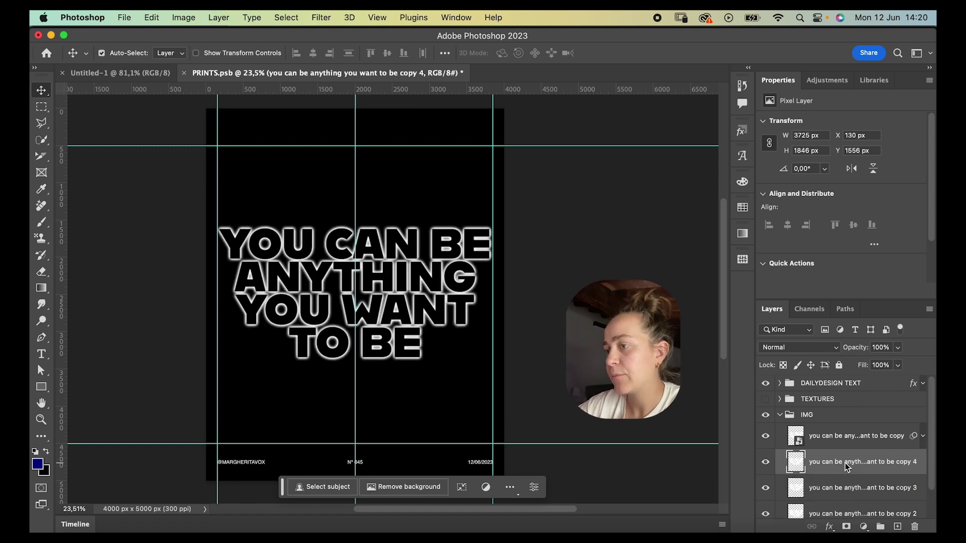
- Apply a Motion Blur with an angle of 0° and a distance of 172 pixels to the topmost glow copy
{"action": "left_click", "coordinate": [317, 18]}
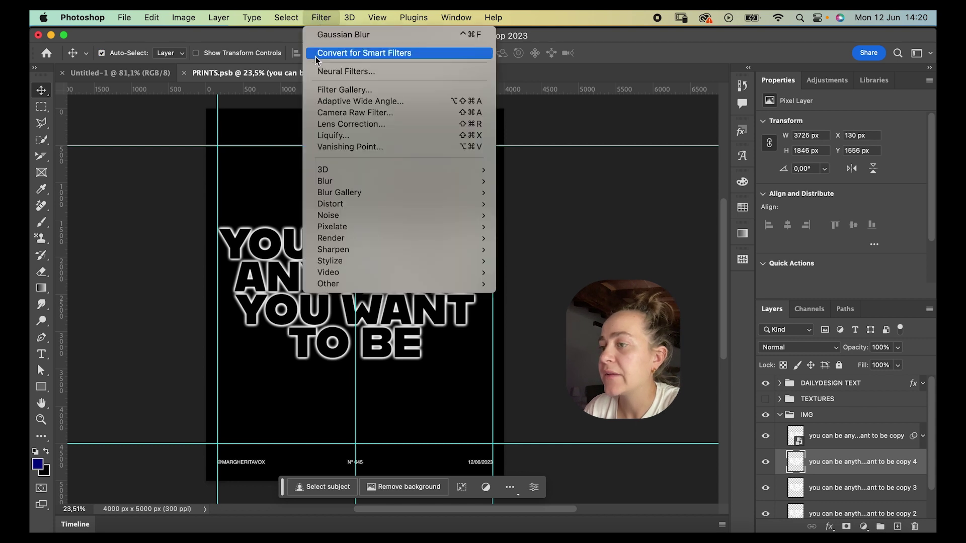
{"action": "mouse_move", "coordinate": [353, 182]}
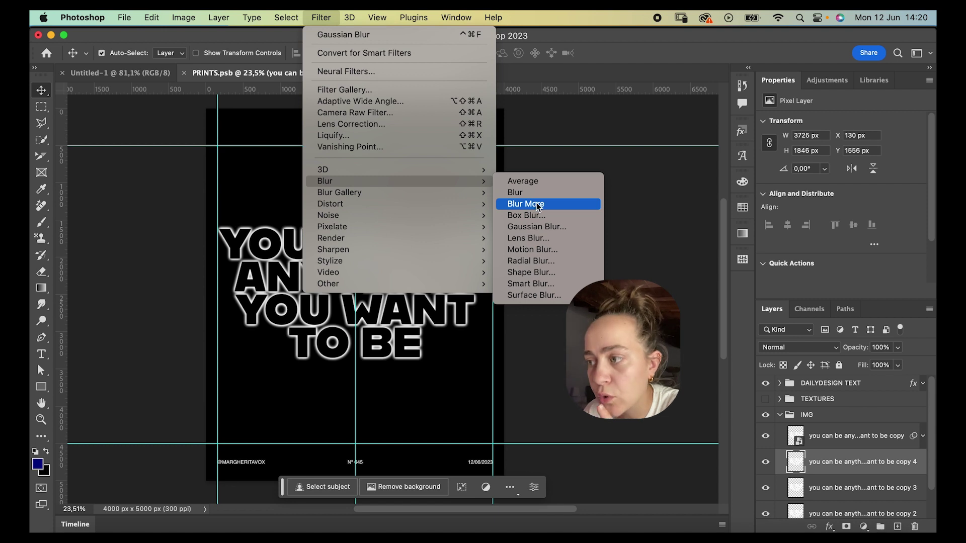
{"action": "left_click", "coordinate": [564, 251]}
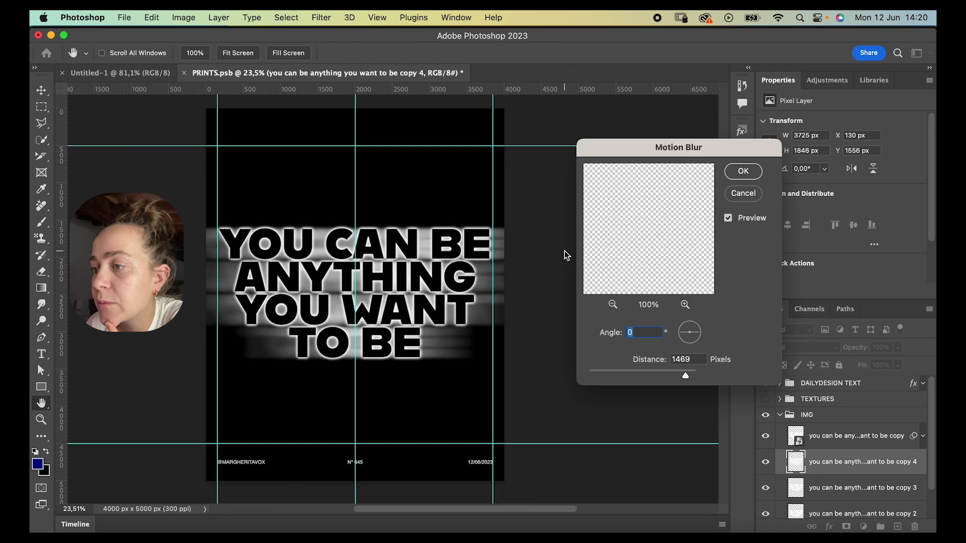
{"action": "left_click_drag", "start_coordinate": [682, 372], "coordinate": [639, 376]}
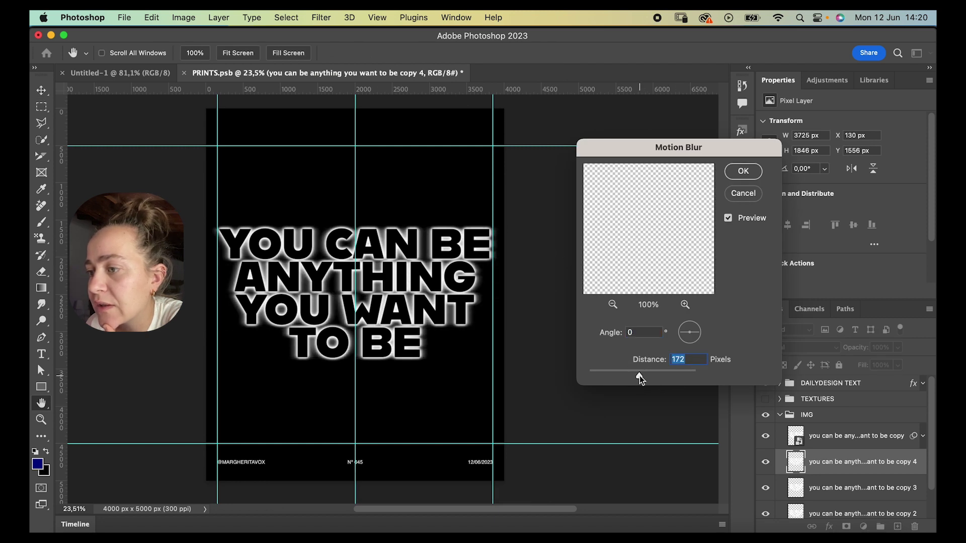
{"action": "left_click", "coordinate": [743, 171]}
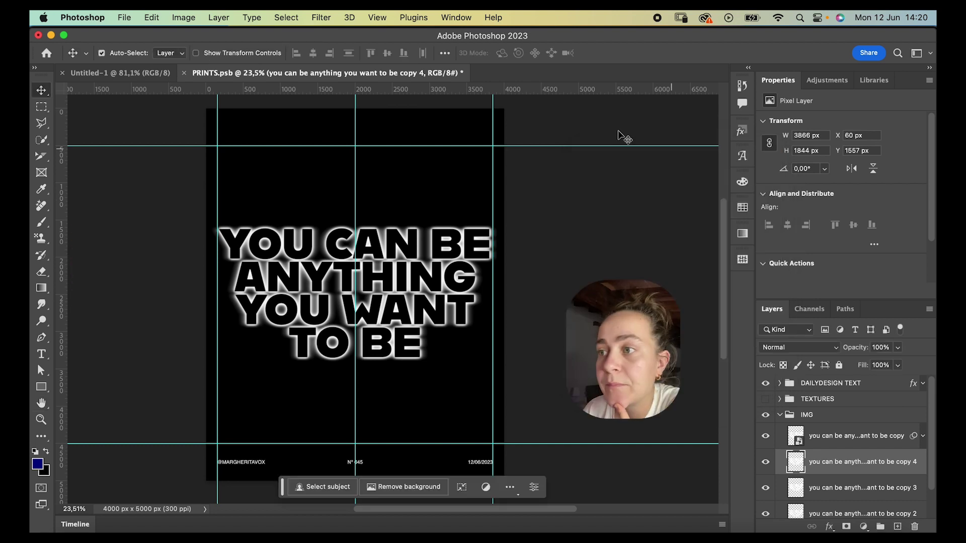
- Apply a second Motion Blur to the same glow copy at a 90° angle with a distance of 172 pixels
{"action": "left_click", "coordinate": [320, 17]}
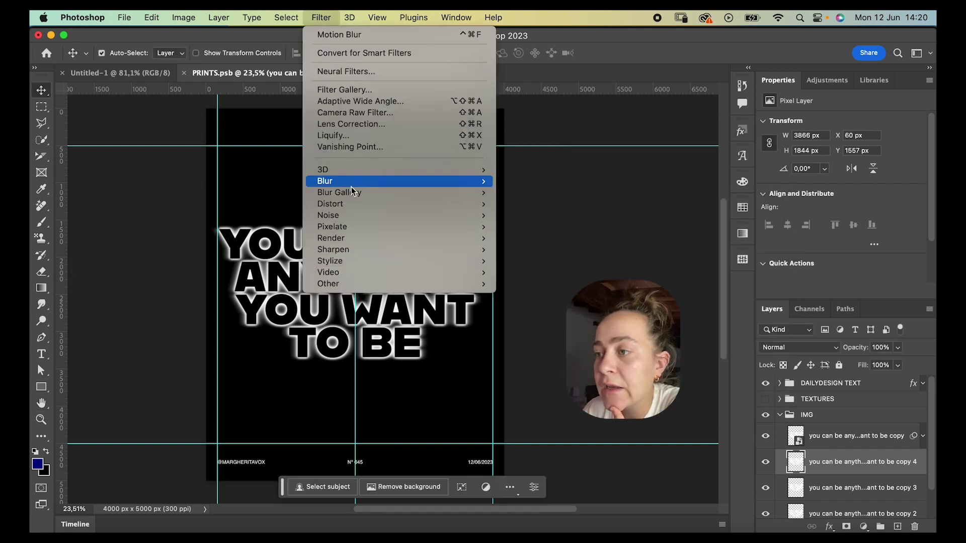
{"action": "mouse_move", "coordinate": [425, 186]}
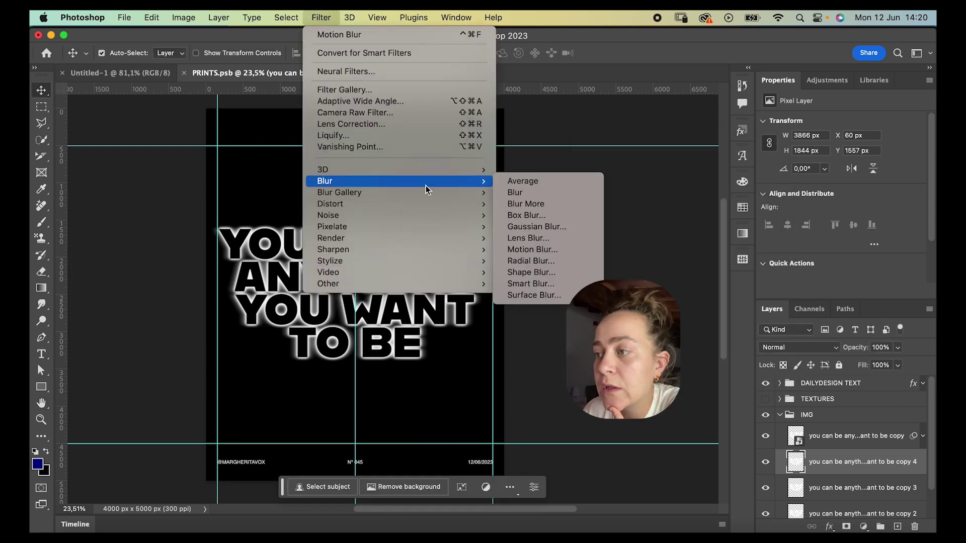
{"action": "left_click", "coordinate": [567, 251]}
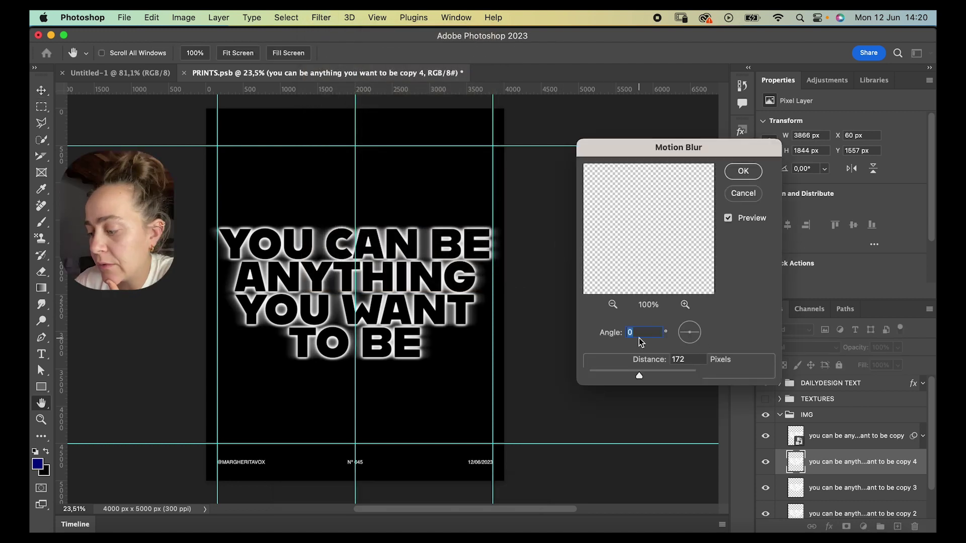
{"action": "type", "text": "90"}
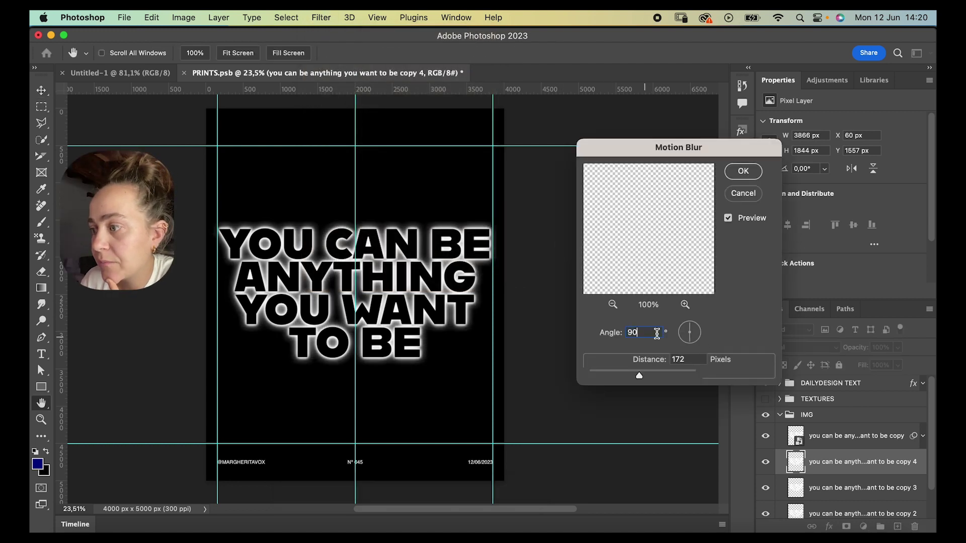
{"action": "left_click", "coordinate": [742, 172]}
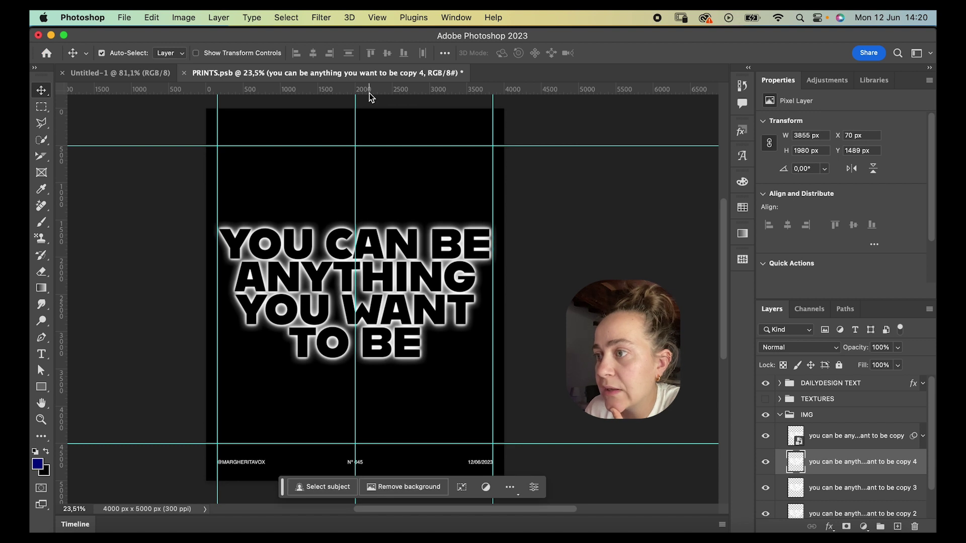
- Duplicate the motion-blurred glow layer and give the duplicate an Iris Blur of about 159 px
{"action": "left_click", "coordinate": [312, 18]}
{"action": "left_click", "coordinate": [313, 18]}
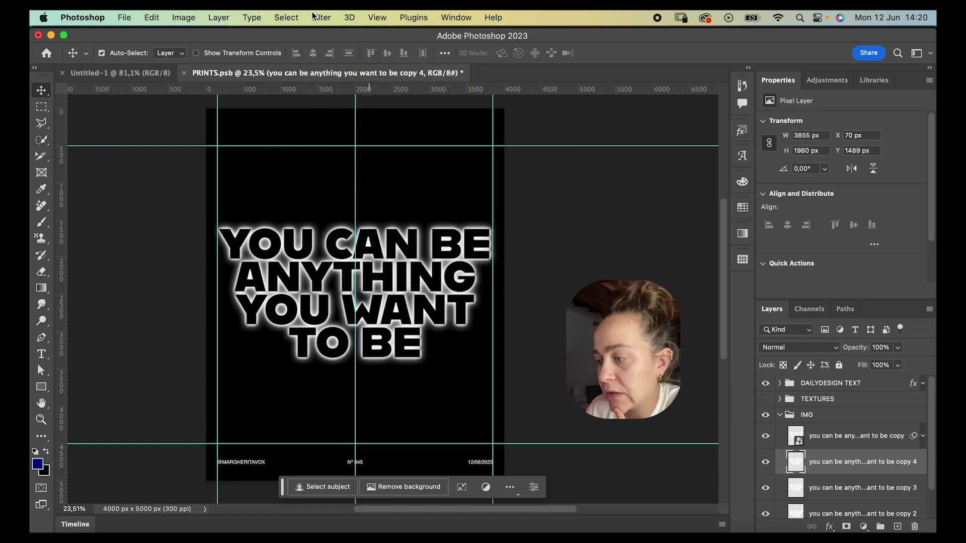
{"action": "key", "text": "super+j"}
{"action": "left_click", "coordinate": [313, 18]}
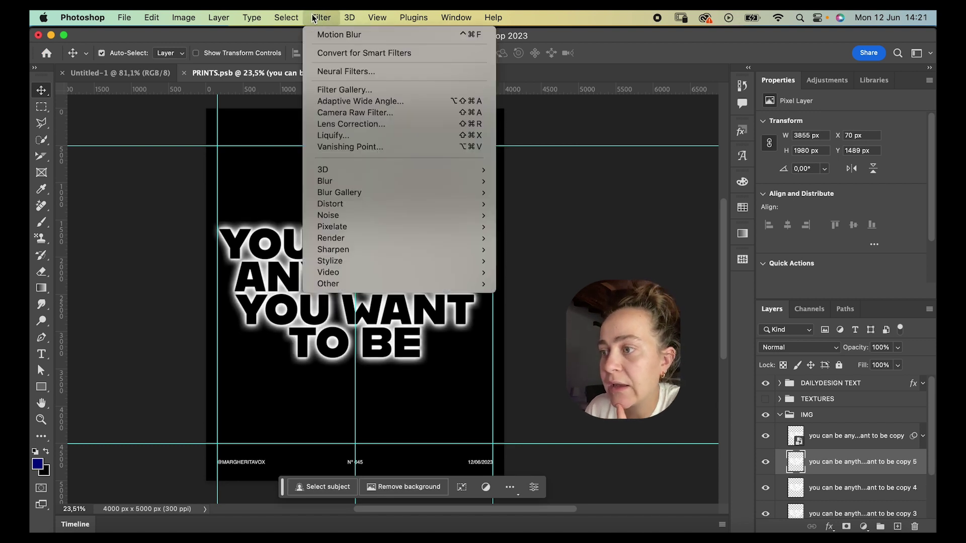
{"action": "mouse_move", "coordinate": [364, 186]}
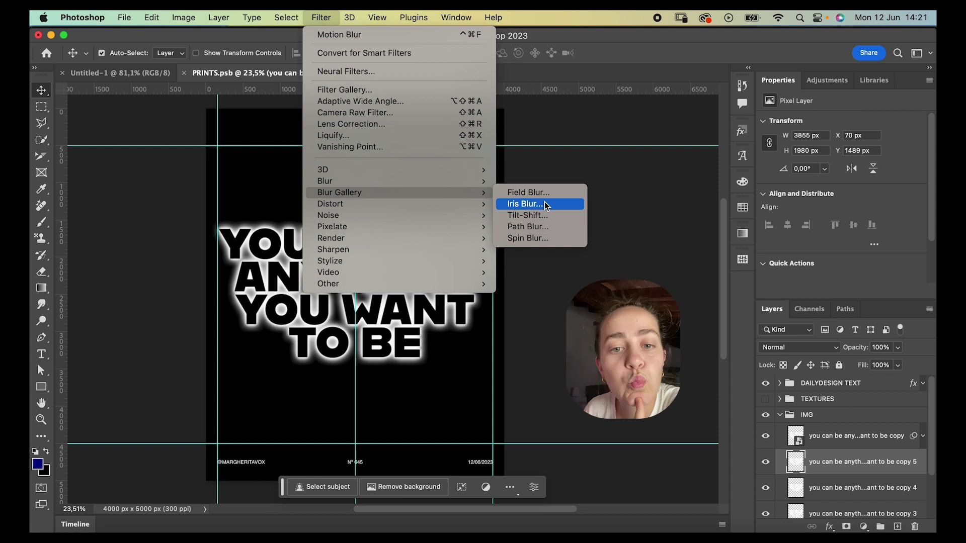
{"action": "left_click", "coordinate": [525, 204]}
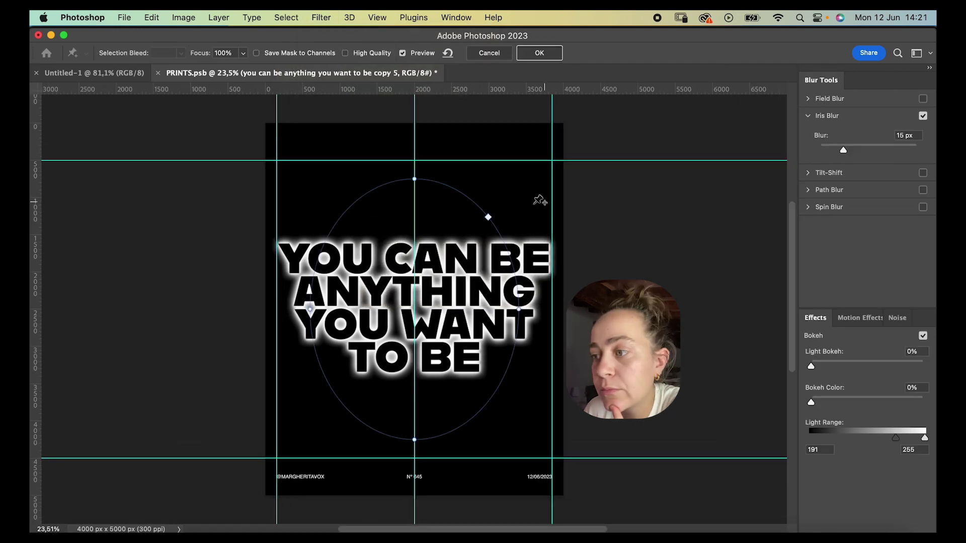
{"action": "left_click_drag", "start_coordinate": [414, 224], "coordinate": [418, 256]}
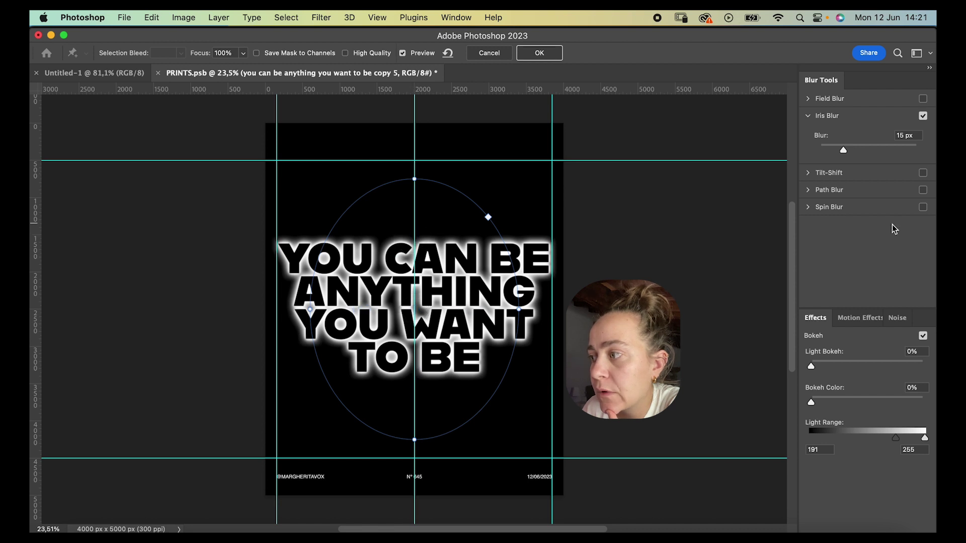
{"action": "left_click_drag", "start_coordinate": [844, 149], "coordinate": [880, 151]}
- Reshape the iris into a wide rounded rectangle closely surrounding the four-line phrase and apply the blur
{"action": "left_click_drag", "start_coordinate": [488, 217], "coordinate": [522, 219]}
{"action": "left_click_drag", "start_coordinate": [415, 180], "coordinate": [415, 229]}
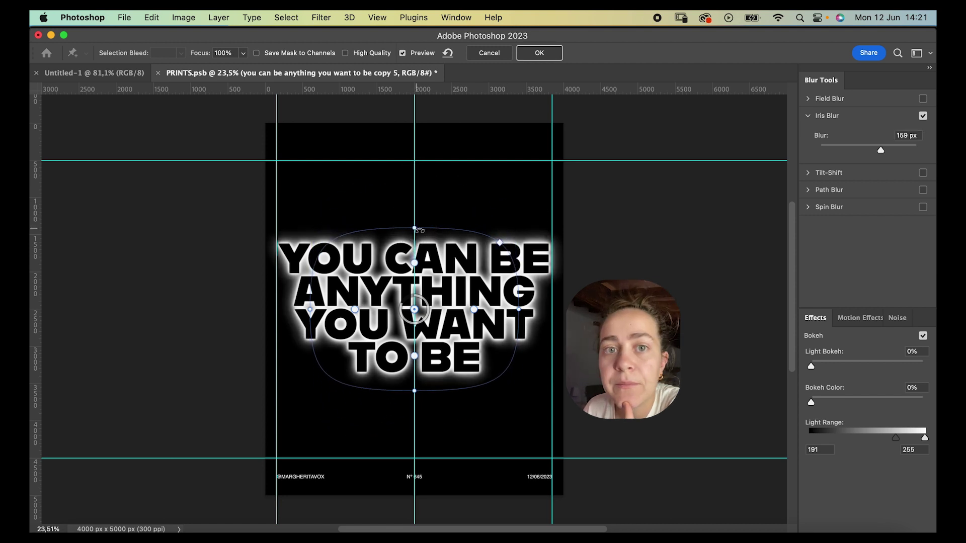
{"action": "left_click_drag", "start_coordinate": [518, 309], "coordinate": [561, 312]}
{"action": "left_click_drag", "start_coordinate": [414, 310], "coordinate": [416, 305]}
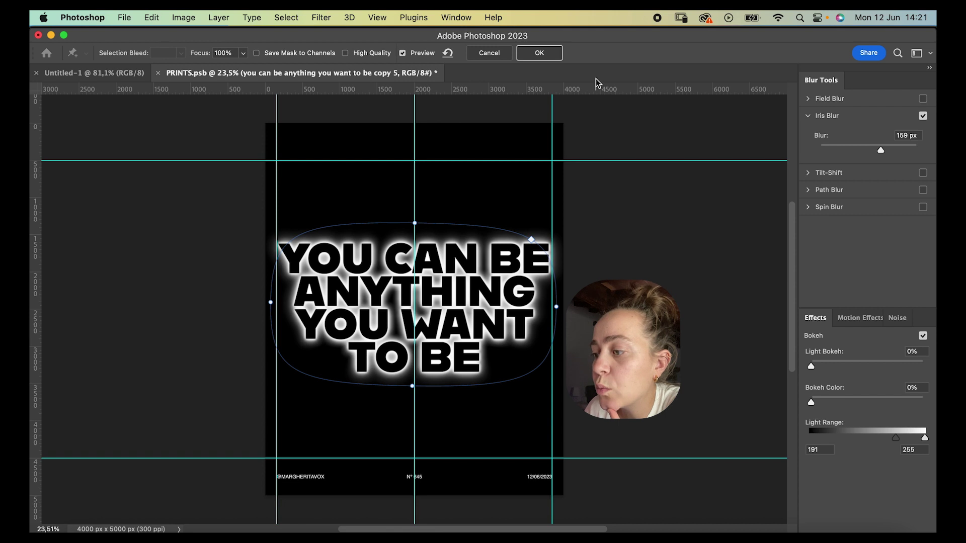
{"action": "left_click", "coordinate": [542, 56]}
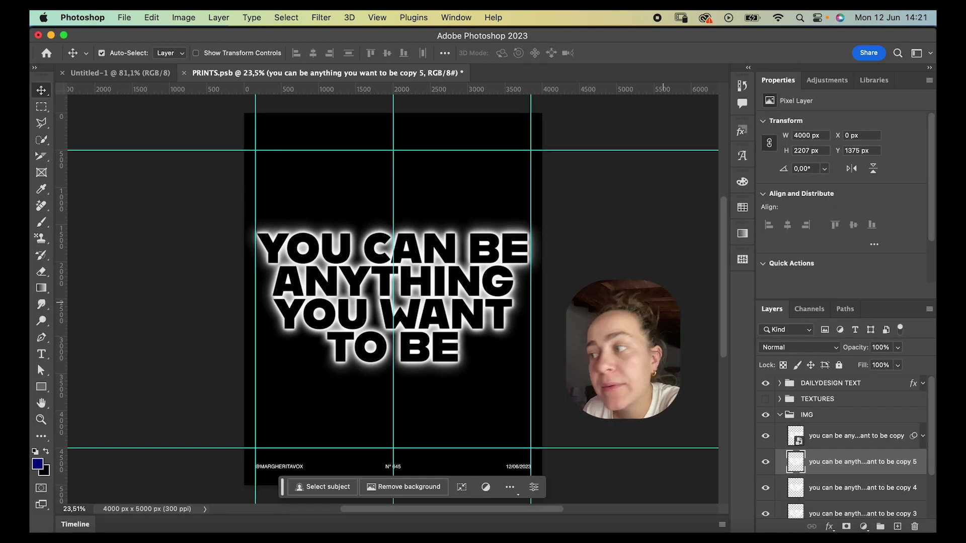
- Add a Gradient Map adjustment layer above the Exclusion phrase layer
{"action": "left_click", "coordinate": [832, 437]}
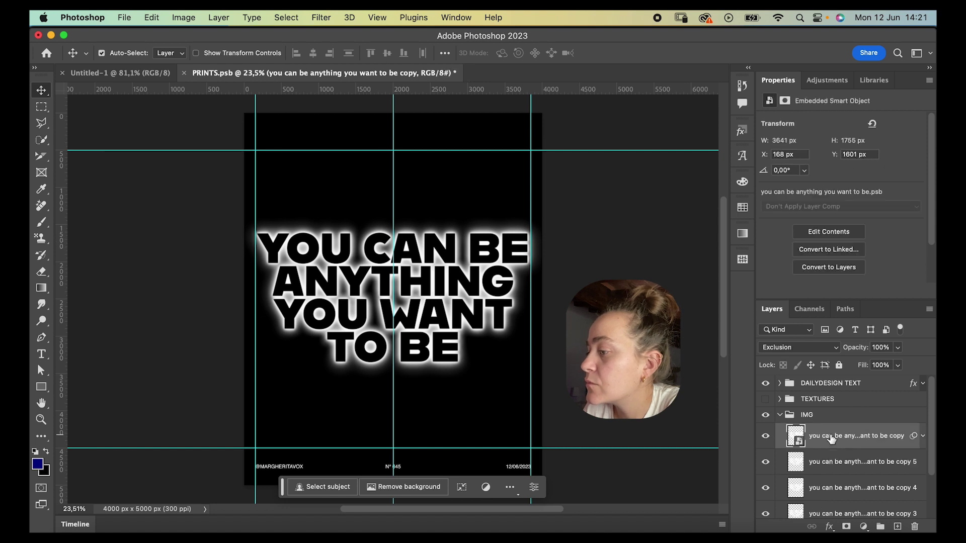
{"action": "left_click", "coordinate": [827, 80]}
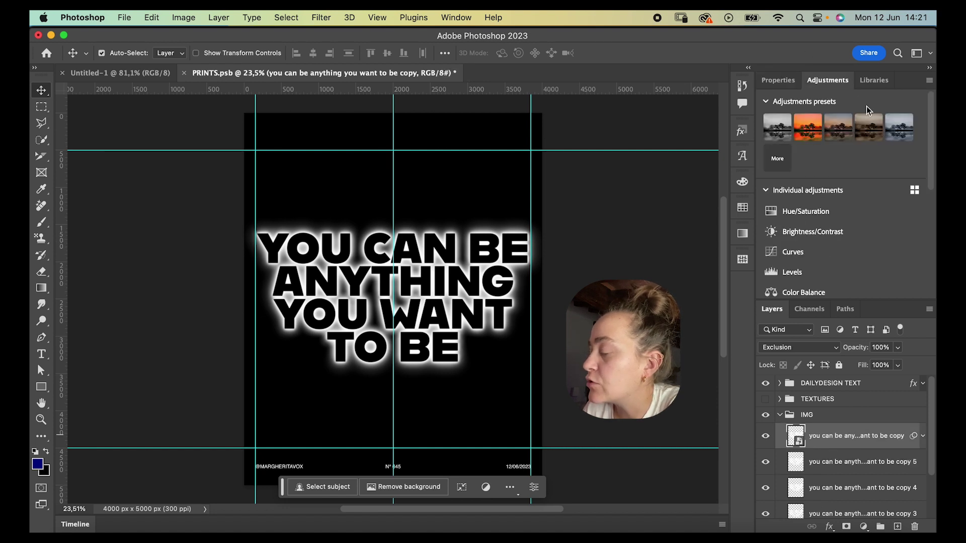
{"action": "scroll", "coordinate": [838, 248], "scroll_direction": "down", "scroll_amount": 5}
{"action": "left_click", "coordinate": [842, 248]}
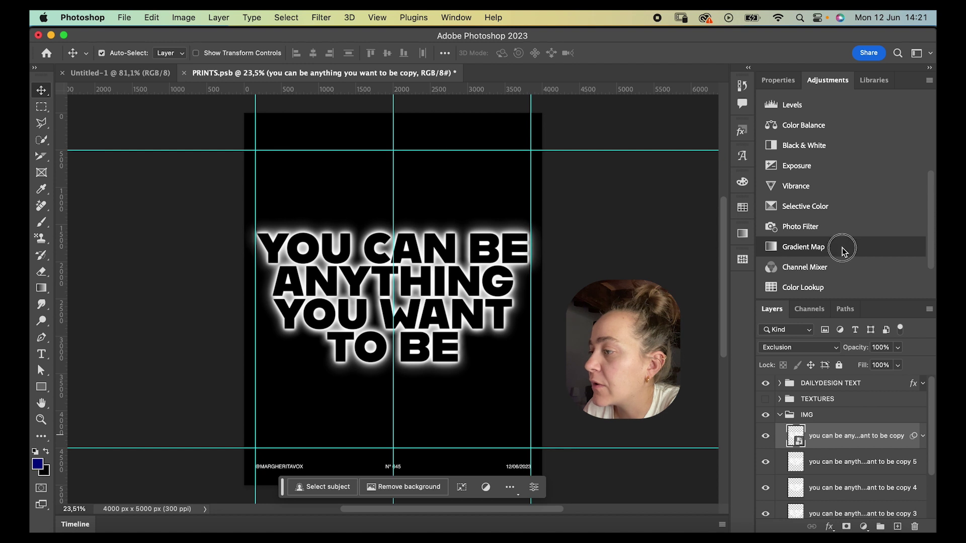
- Apply the Custom black, blue, magenta and cyan gradient preset to the gradient map
{"action": "left_click", "coordinate": [827, 80]}
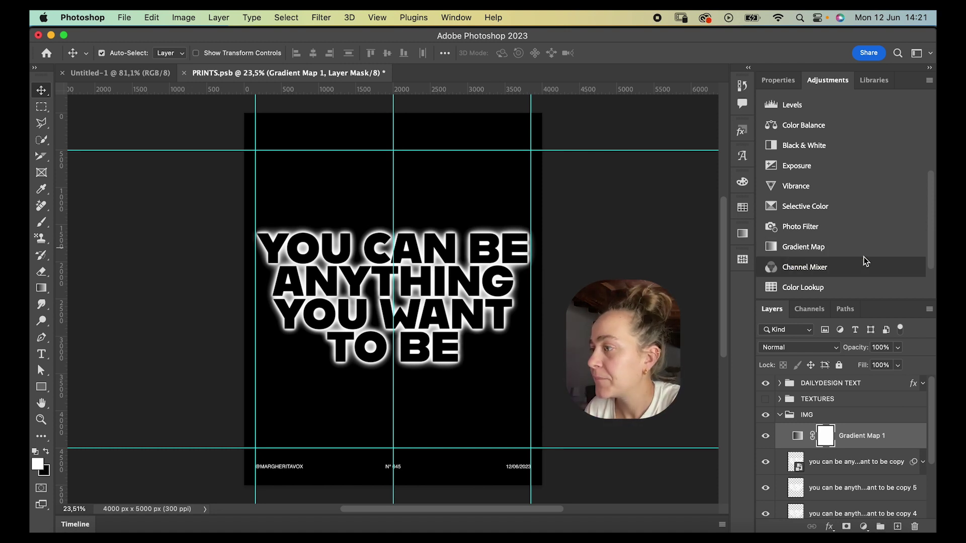
{"action": "scroll", "coordinate": [862, 298], "scroll_direction": "down", "scroll_amount": 3}
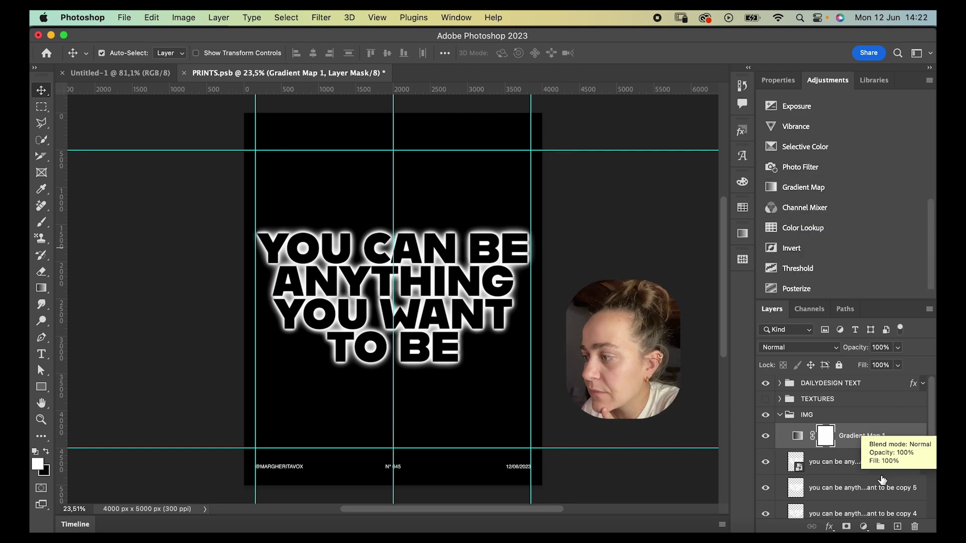
{"action": "left_click", "coordinate": [775, 80]}
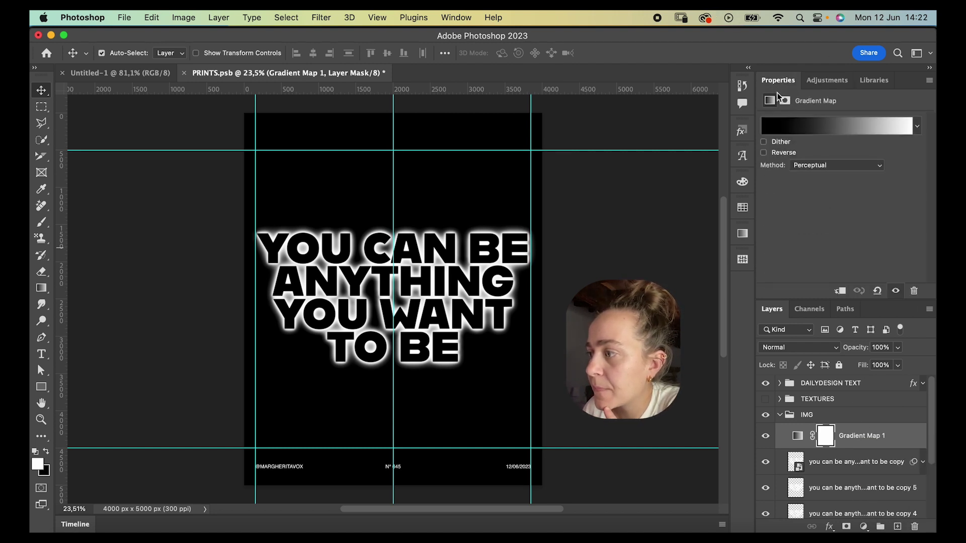
{"action": "left_click", "coordinate": [807, 130]}
{"action": "scroll", "coordinate": [662, 149], "scroll_direction": "down", "scroll_amount": 5}
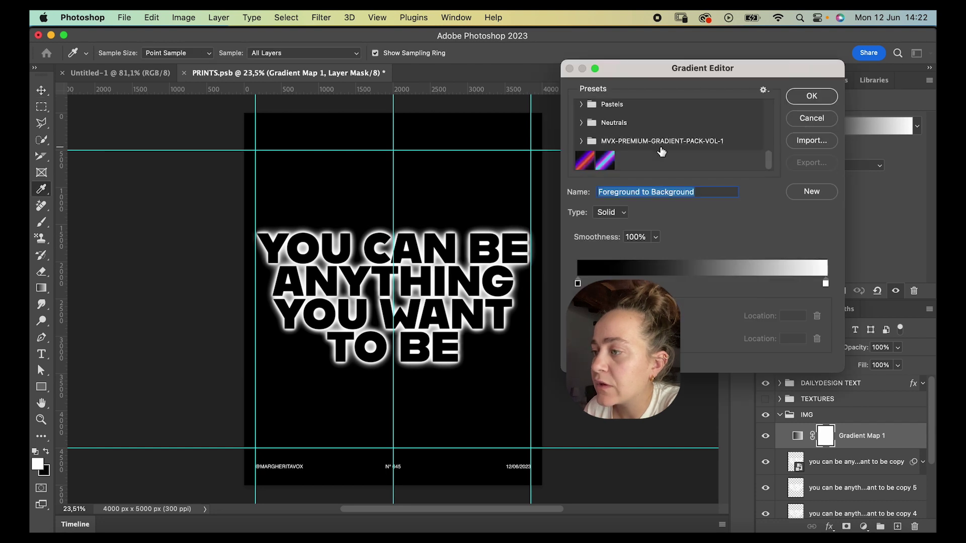
{"action": "left_click", "coordinate": [606, 161]}
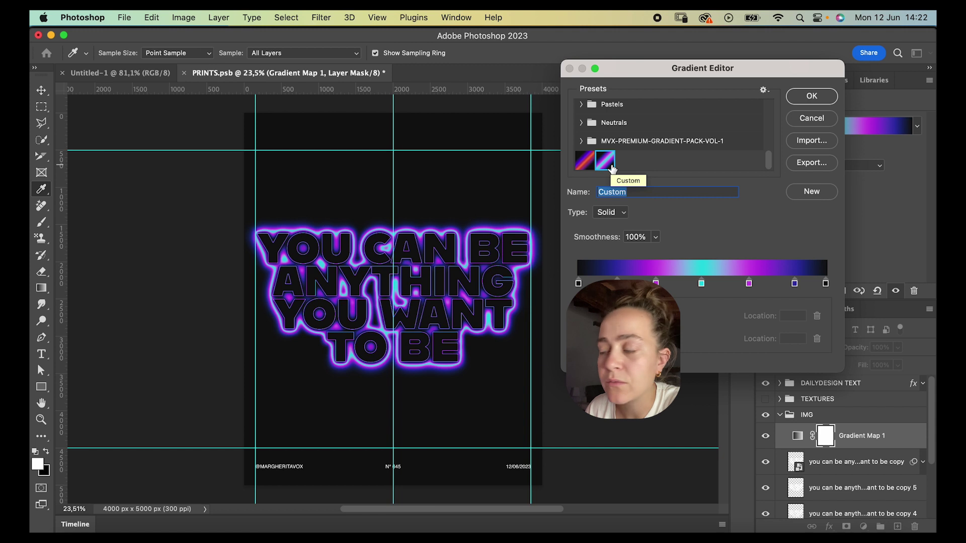
{"action": "left_click", "coordinate": [811, 96]}
- Select the Exclusion phrase layer and switch its visibility off and on to compare its effect
{"action": "left_click", "coordinate": [794, 467]}
{"action": "left_click", "coordinate": [765, 462]}
{"action": "left_click", "coordinate": [765, 462]}
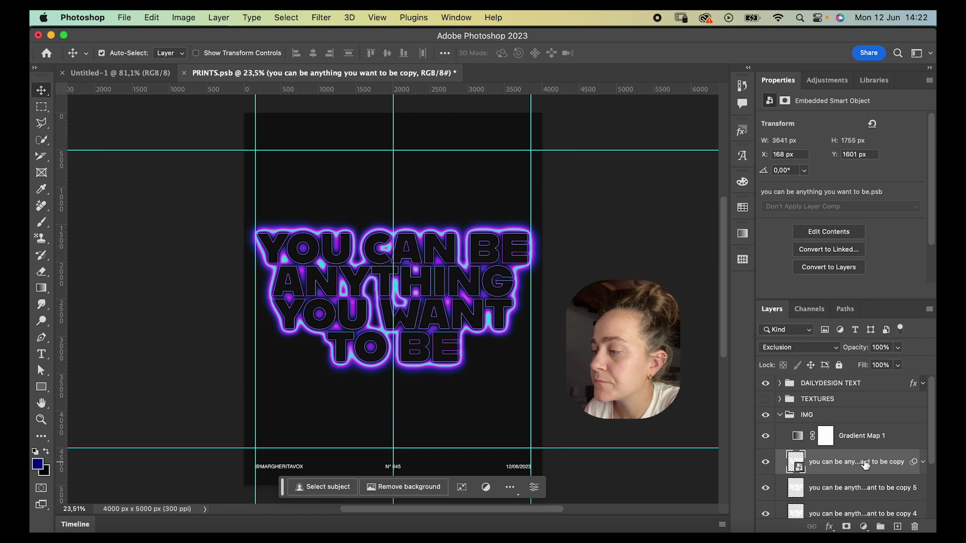
- Set the Gaussian Blur smart filter radius on the Exclusion phrase layer to 15 pixels
{"action": "left_click", "coordinate": [923, 462]}
{"action": "scroll", "coordinate": [844, 460], "scroll_direction": "down", "scroll_amount": 2}
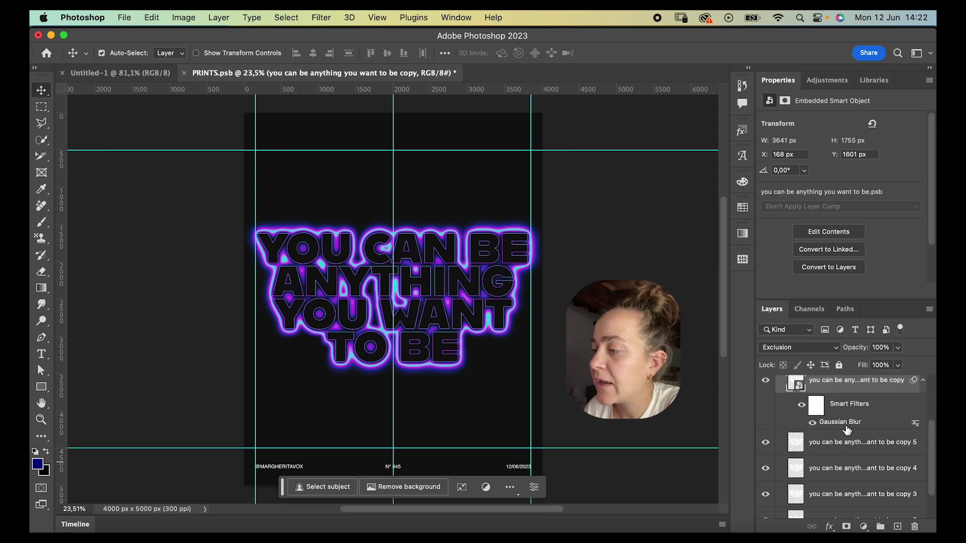
{"action": "double_click", "coordinate": [846, 424]}
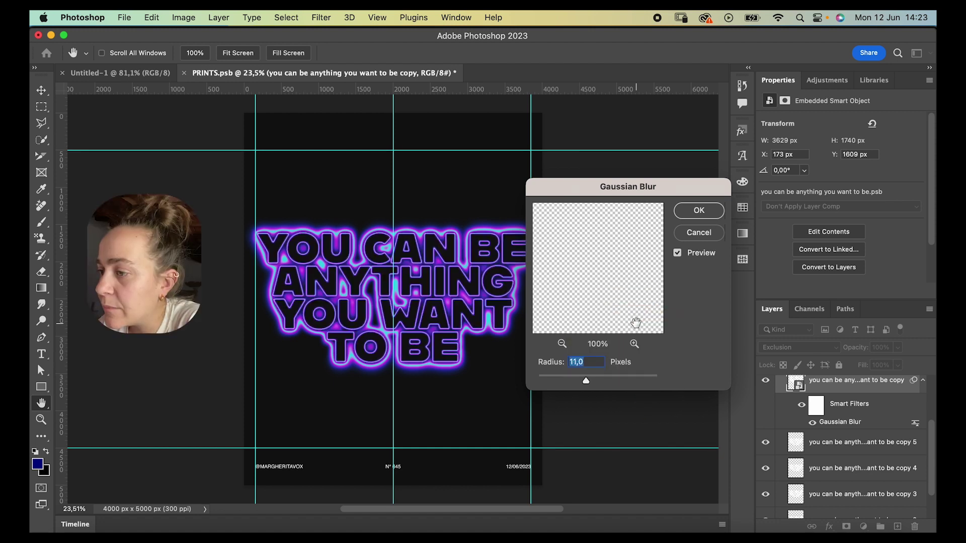
{"action": "key", "text": "shift+Up"}
{"action": "key", "text": "shift+Up"}
{"action": "key", "text": "shift+Up"}
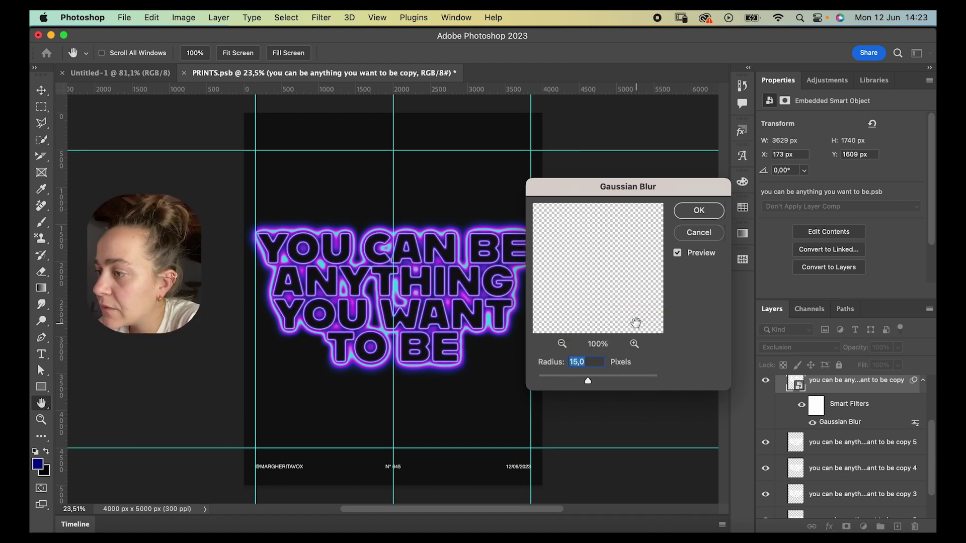
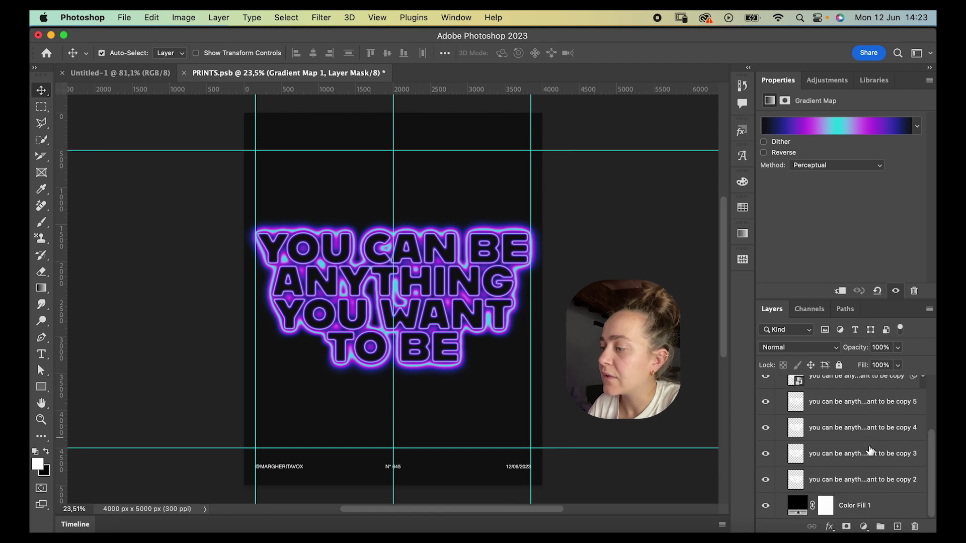
- Group the layers from Gradient Map 1 down to Color Fill 1 and create a merged copy of the group above it
{"action": "left_click", "coordinate": [869, 505], "text": "shift"}
{"action": "key", "text": "super+g"}
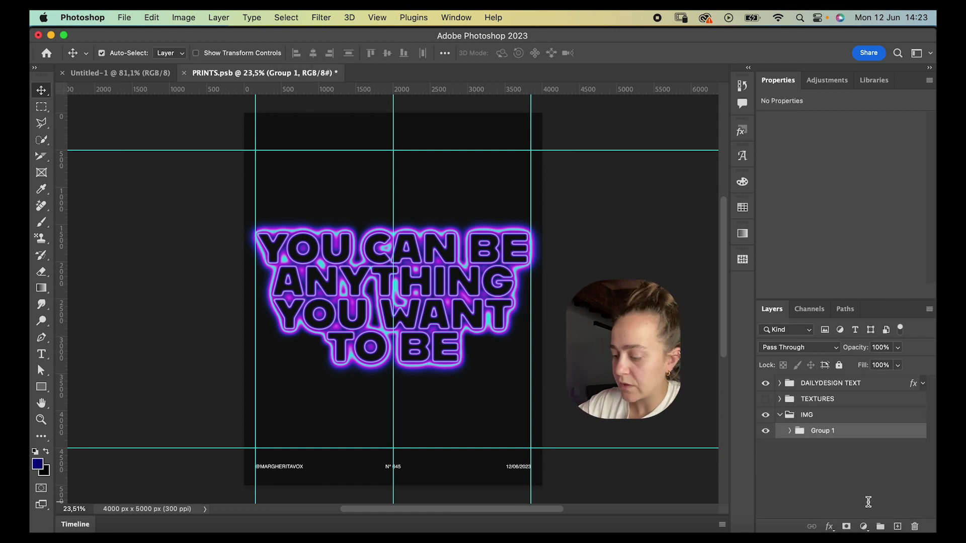
{"action": "key", "text": "e"}
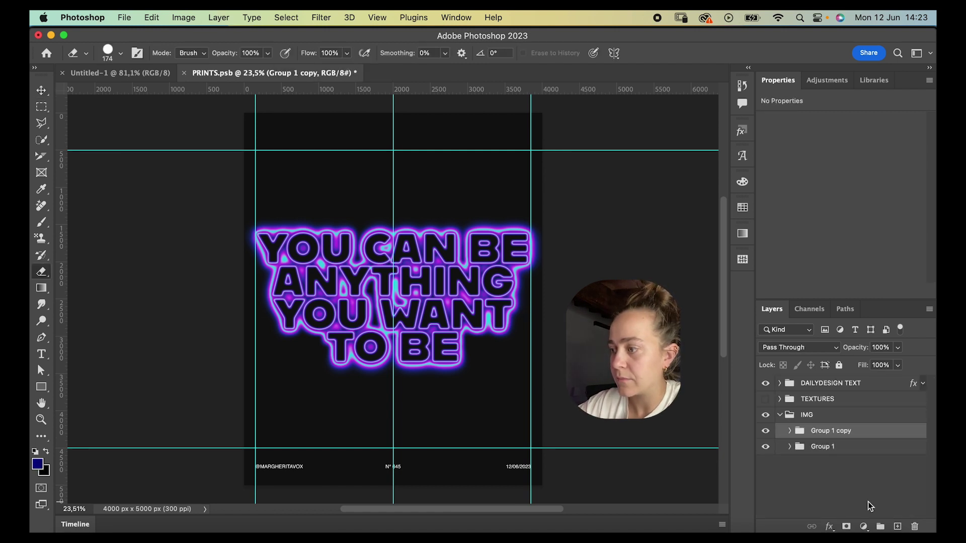
{"action": "key", "text": "super+e"}
{"action": "key", "text": "v"}
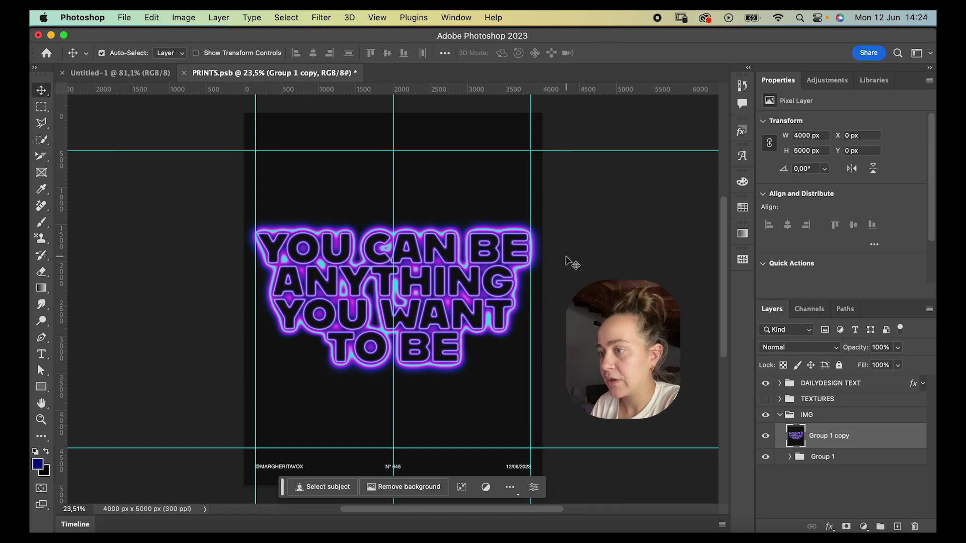
{"action": "key", "text": "e"}
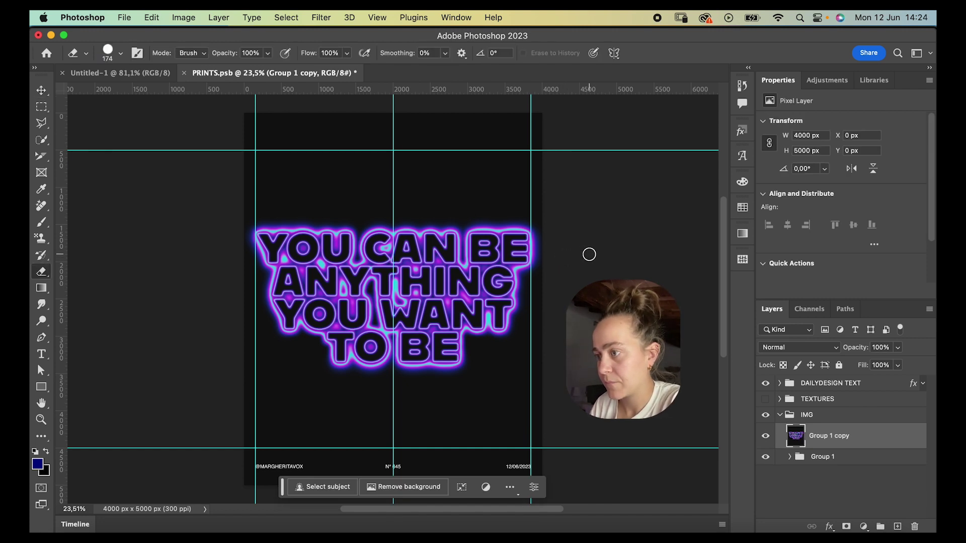
- Create a new RGB document 30 pixels wide and 5 pixels high at 72 pixels/inch
{"action": "key", "text": "super+n"}
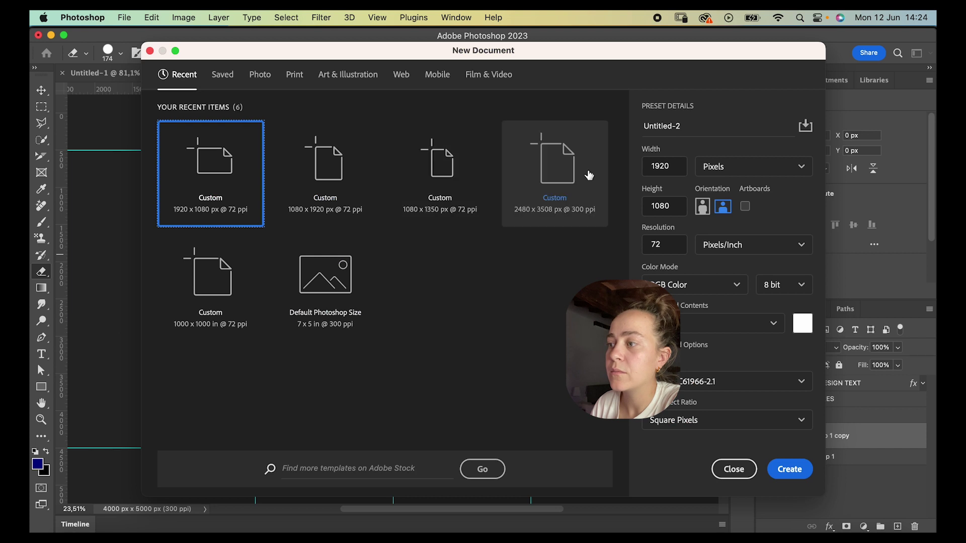
{"action": "double_click", "coordinate": [663, 166]}
{"action": "type", "text": "20"}
{"action": "key", "text": "Tab"}
{"action": "type", "text": "2"}
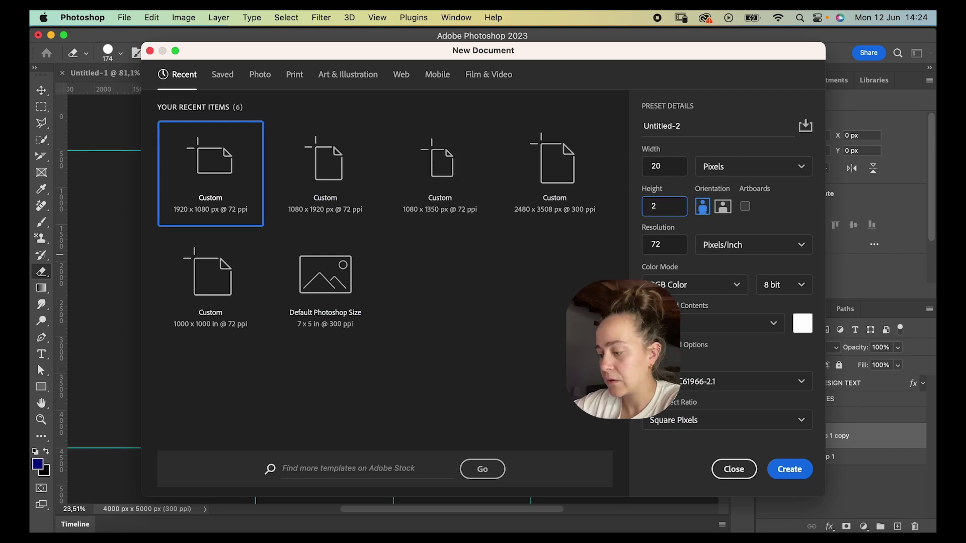
{"action": "key", "text": "BackSpace"}
{"action": "type", "text": "5"}
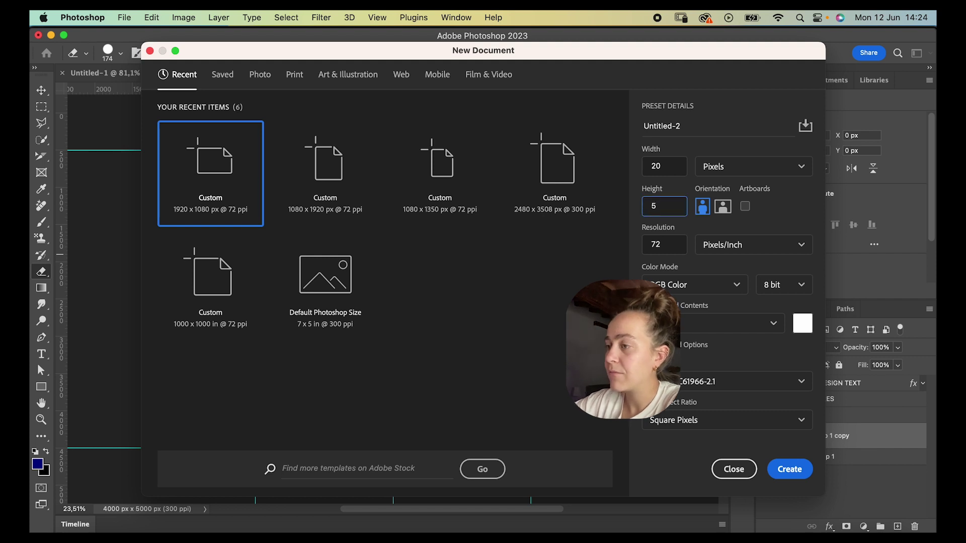
{"action": "double_click", "coordinate": [667, 167]}
{"action": "type", "text": "30"}
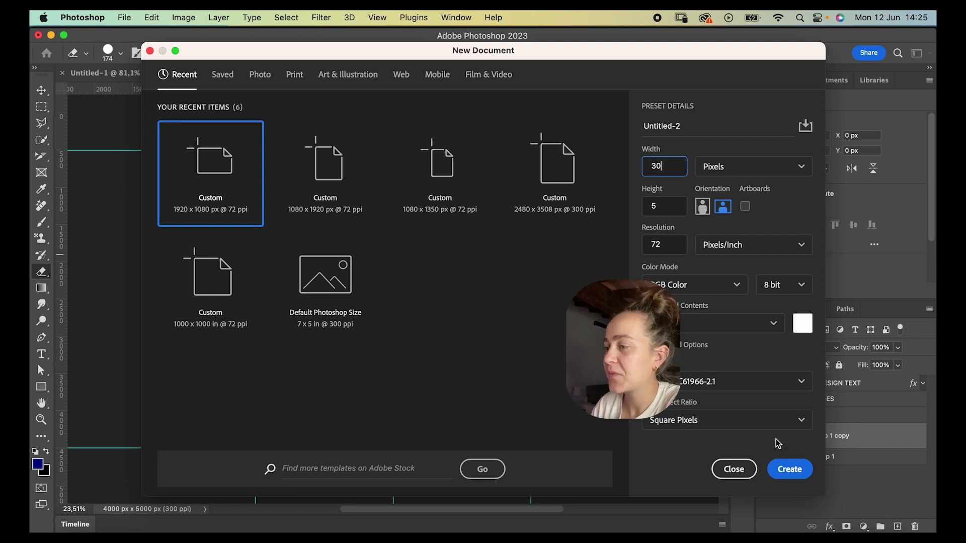
{"action": "left_click", "coordinate": [788, 469]}
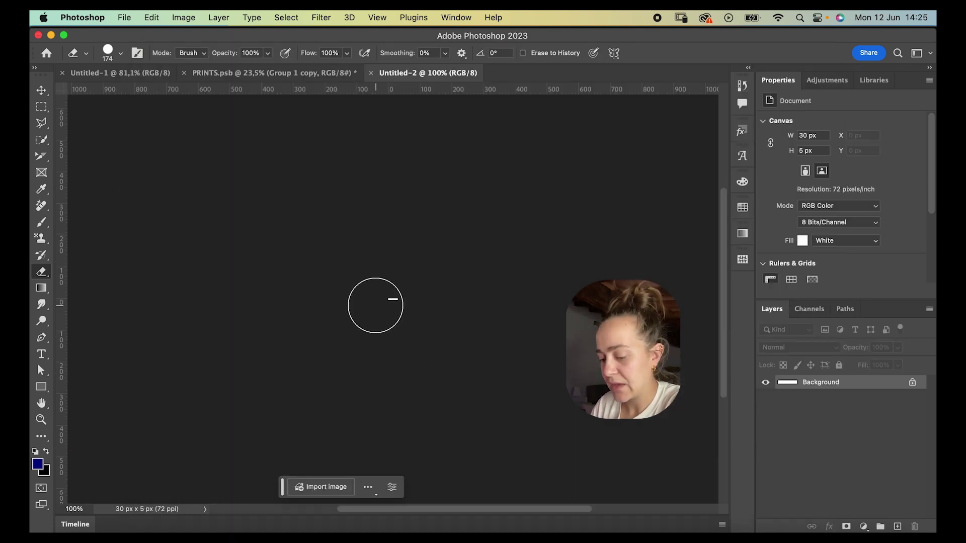
- Create a rectangle shape 10 px wide and 5 px high and place it flush with the canvas's left end
{"action": "key", "text": "z"}
{"action": "left_click_drag", "start_coordinate": [363, 293], "coordinate": [578, 284]}
{"action": "scroll", "coordinate": [468, 278], "scroll_direction": "left", "scroll_amount": 5}
{"action": "mouse_move", "coordinate": [397, 270]}
{"action": "left_mouse_down"}
{"action": "mouse_move", "coordinate": [416, 267]}
{"action": "mouse_move", "coordinate": [403, 267]}
{"action": "left_mouse_up"}
{"action": "key", "text": "v"}
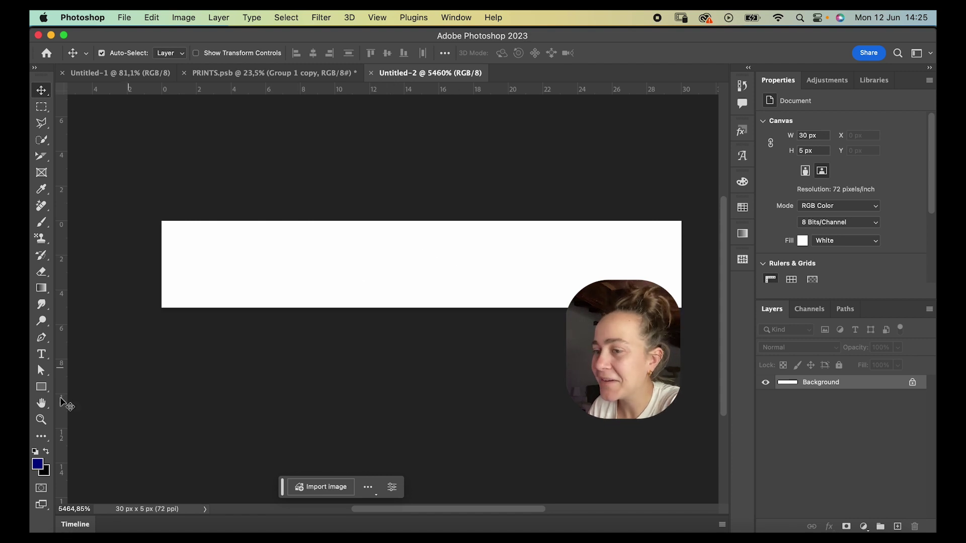
{"action": "left_click", "coordinate": [41, 388]}
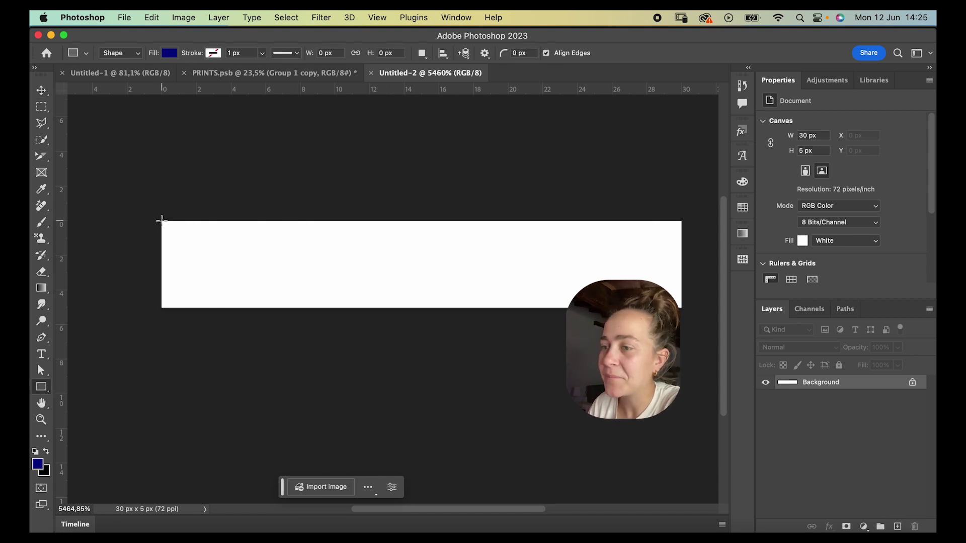
{"action": "left_click", "coordinate": [240, 258]}
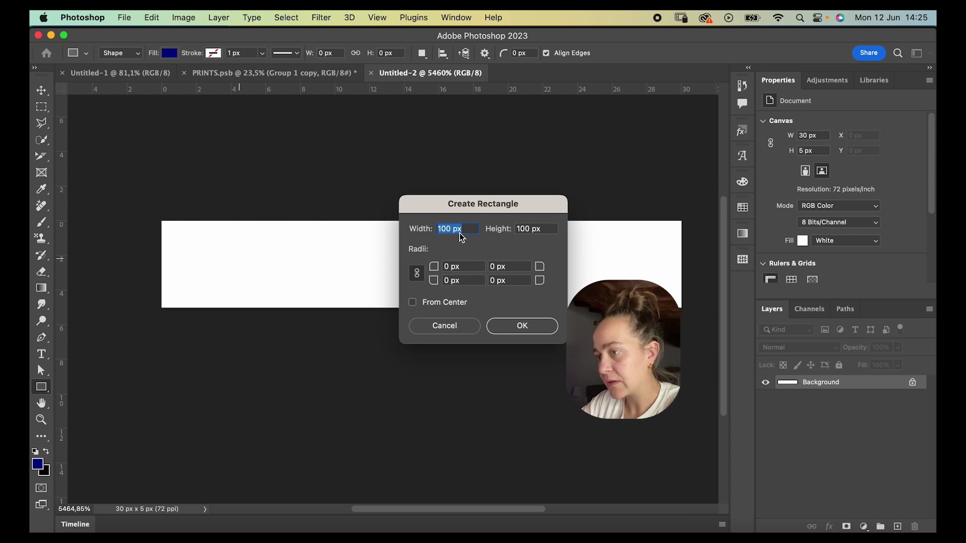
{"action": "key", "text": "Tab"}
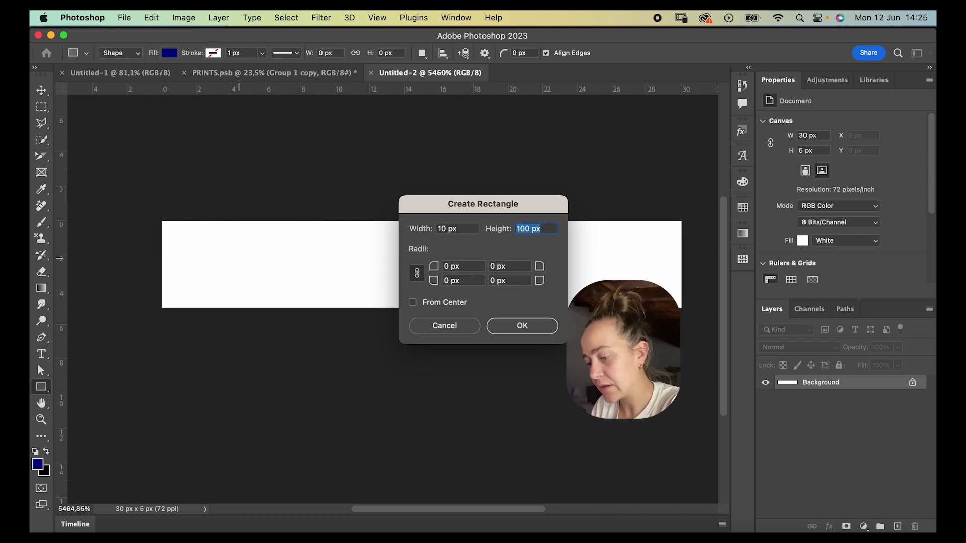
{"action": "key", "text": "Return"}
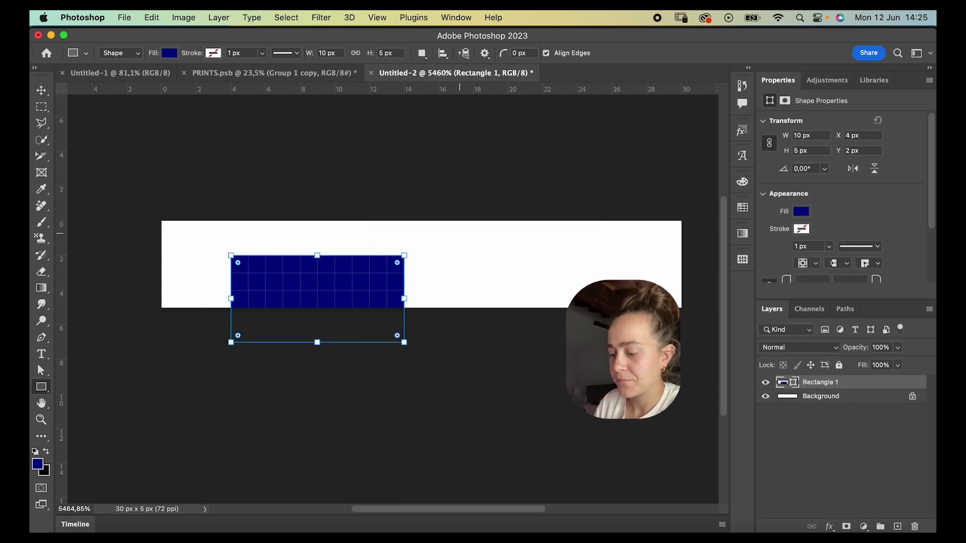
{"action": "key", "text": "v"}
{"action": "left_click_drag", "start_coordinate": [328, 287], "coordinate": [269, 260]}
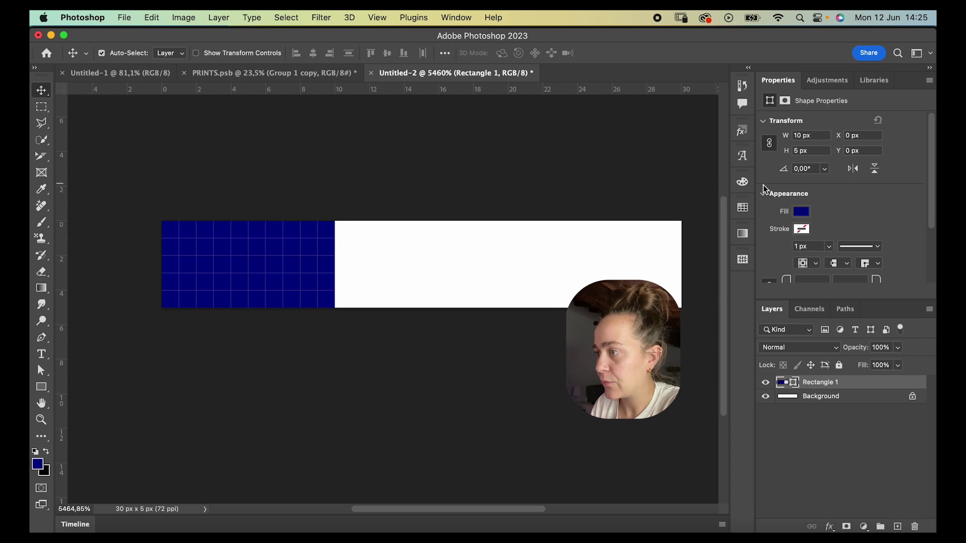
- Round all corners of the rectangle to 2.5 px and fill it with bright blue
{"action": "scroll", "coordinate": [880, 203], "scroll_direction": "down", "scroll_amount": 4}
{"action": "left_click_drag", "start_coordinate": [798, 207], "coordinate": [802, 208]}
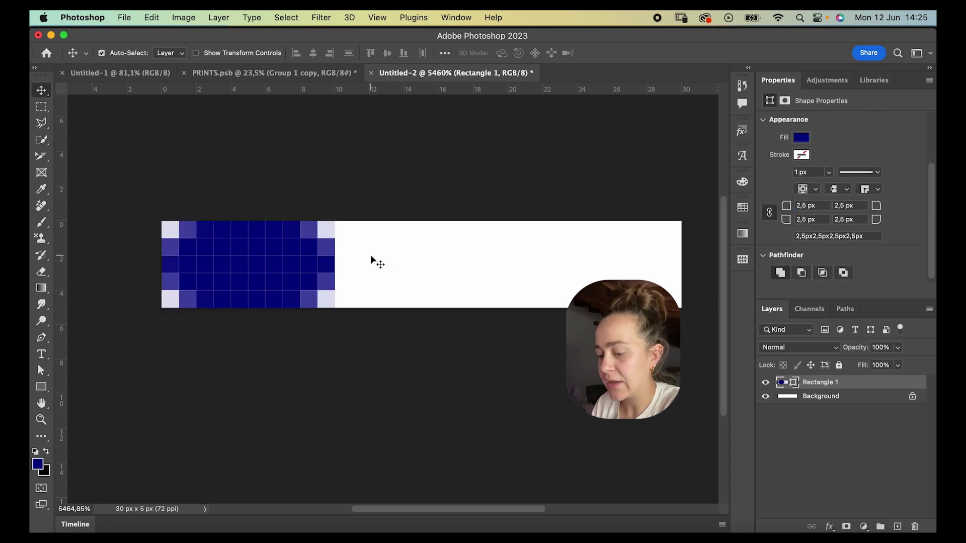
{"action": "left_click", "coordinate": [253, 272]}
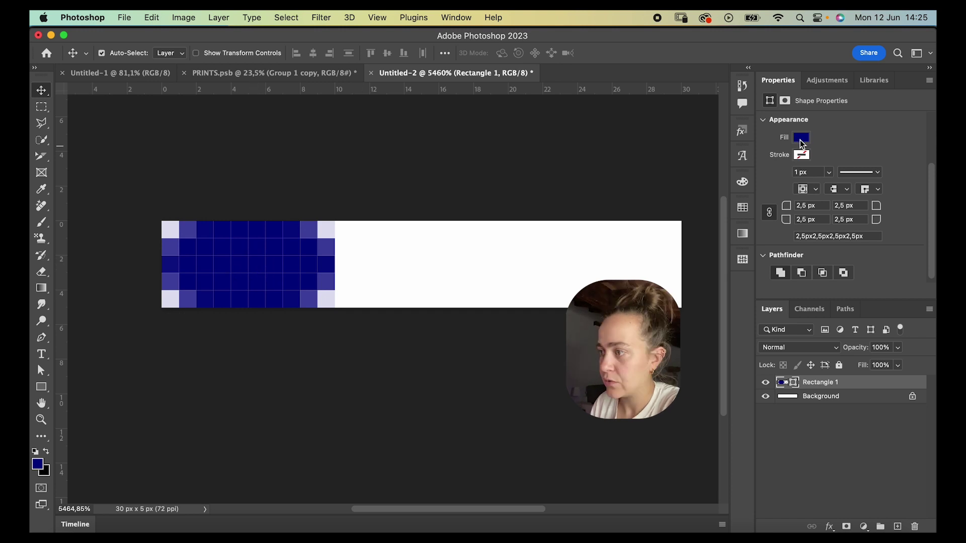
{"action": "left_click", "coordinate": [798, 140]}
{"action": "left_click", "coordinate": [922, 162]}
{"action": "left_click_drag", "start_coordinate": [647, 168], "coordinate": [662, 137]}
{"action": "left_click", "coordinate": [785, 143]}
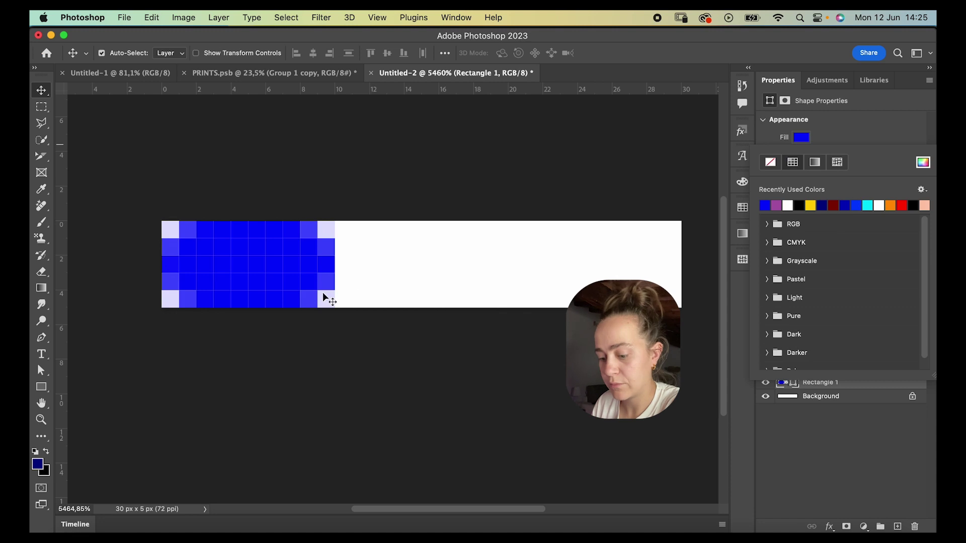
- Duplicate the blue rectangle into the middle third of the canvas and fill the copy with red ff0000
{"action": "left_click", "coordinate": [246, 287]}
{"action": "left_click_drag", "start_coordinate": [242, 281], "coordinate": [424, 280]}
{"action": "left_click", "coordinate": [801, 139]}
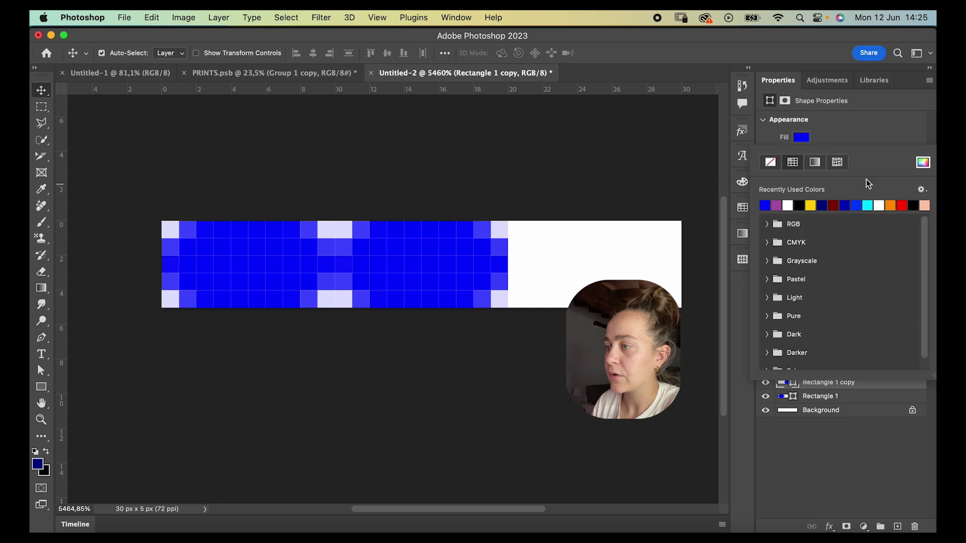
{"action": "left_click", "coordinate": [922, 163]}
{"action": "left_click_drag", "start_coordinate": [662, 201], "coordinate": [658, 135]}
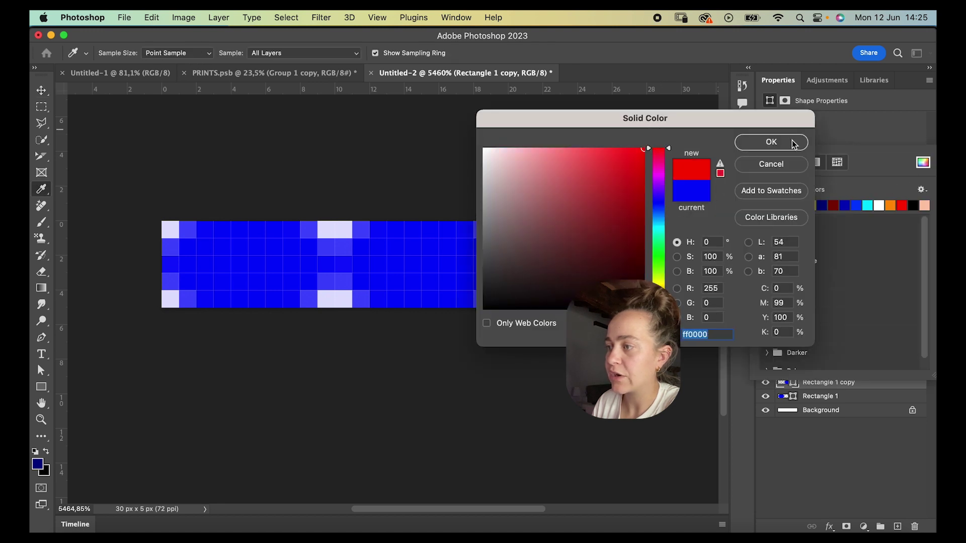
{"action": "left_click", "coordinate": [793, 142]}
- Arrange the red rectangle in the left third and the blue one in the right third, with a red duplicate between them
{"action": "left_click_drag", "start_coordinate": [397, 299], "coordinate": [253, 272]}
{"action": "left_click_drag", "start_coordinate": [404, 273], "coordinate": [577, 273]}
{"action": "left_click_drag", "start_coordinate": [599, 263], "coordinate": [432, 271]}
- Fill the middle rectangle with bright green
{"action": "left_click", "coordinate": [801, 137]}
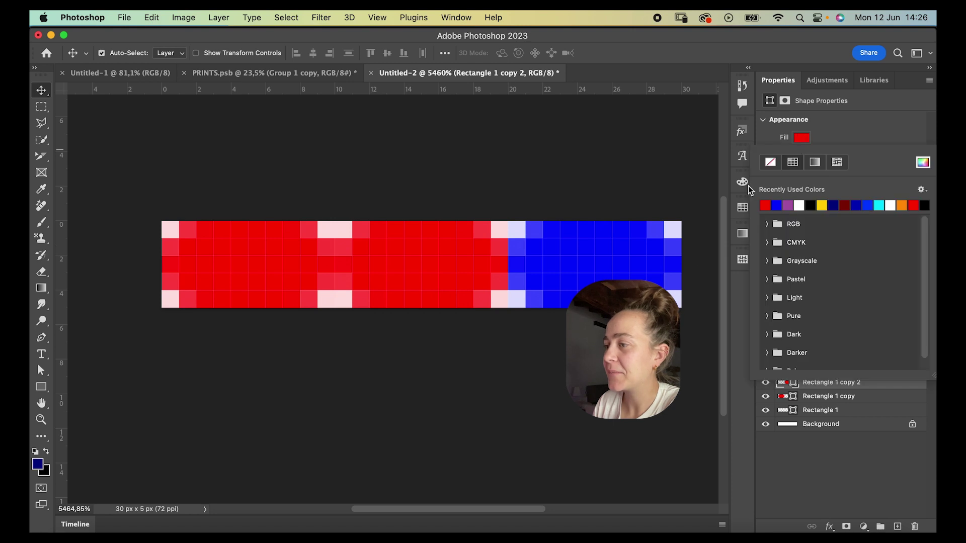
{"action": "left_click", "coordinate": [923, 166]}
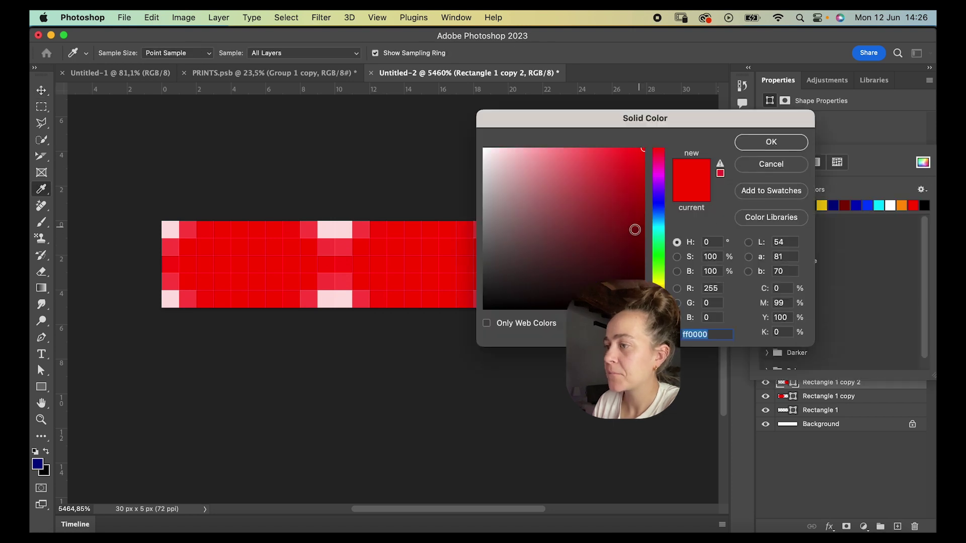
{"action": "left_click", "coordinate": [663, 260]}
{"action": "left_click", "coordinate": [771, 142]}
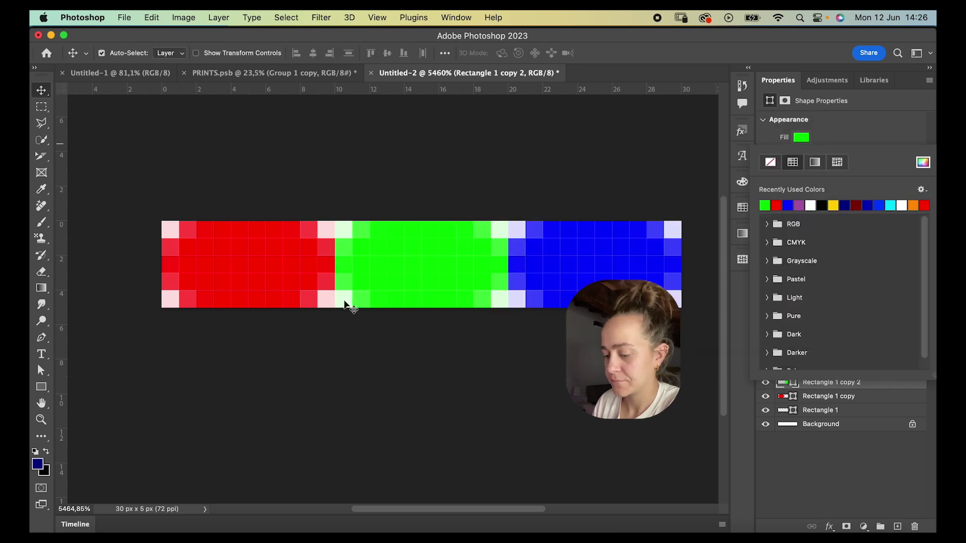
{"action": "left_click", "coordinate": [345, 304]}
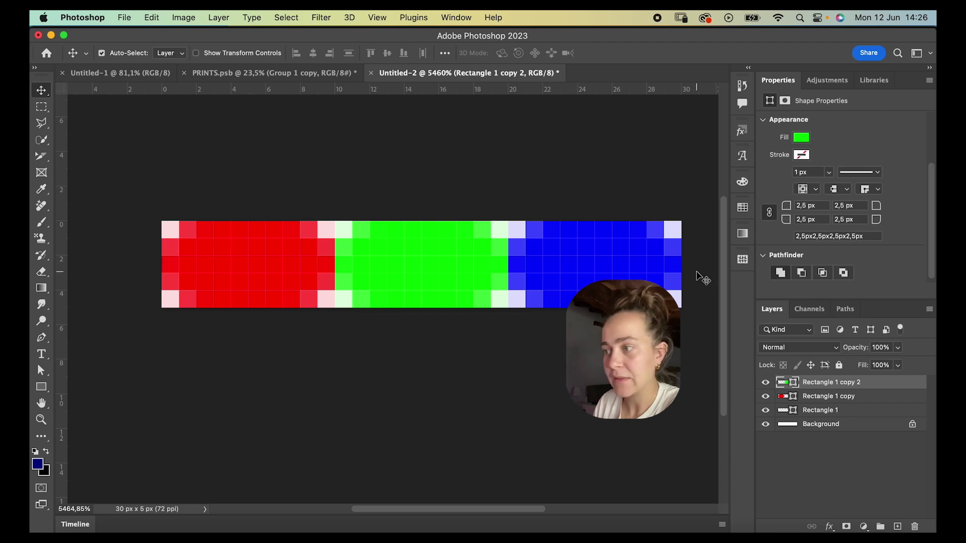
- Save the red, green and blue artwork as a new pattern preset named "screen"
{"action": "left_click", "coordinate": [743, 259]}
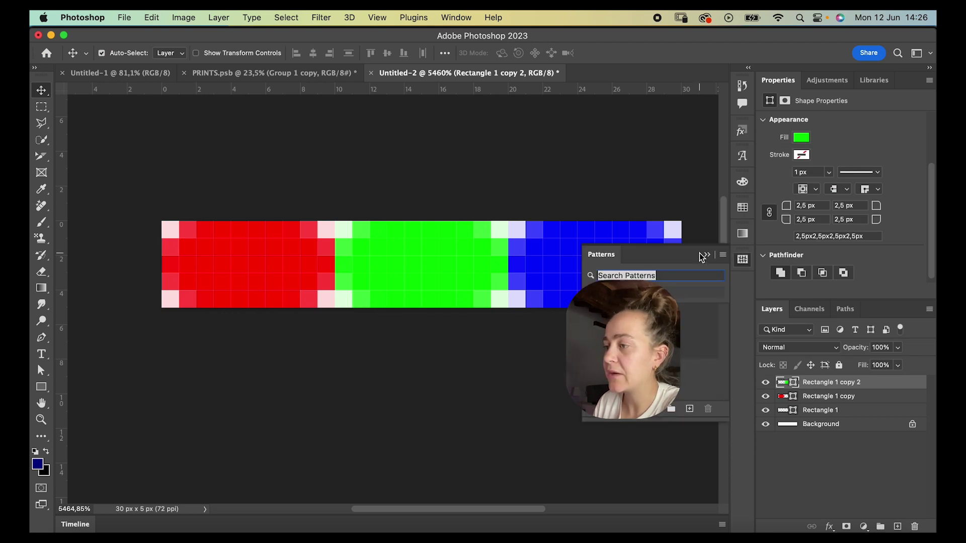
{"action": "left_click", "coordinate": [722, 255]}
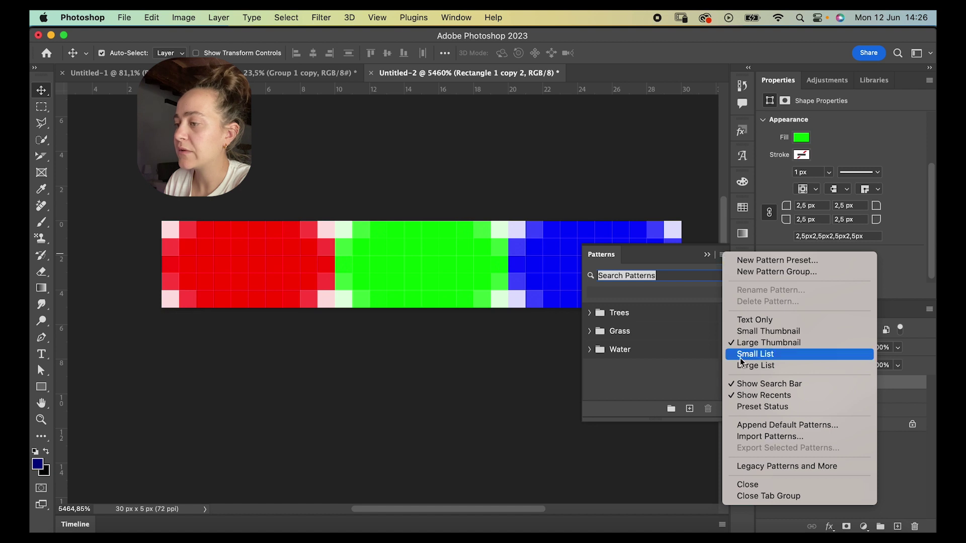
{"action": "left_click", "coordinate": [784, 261]}
{"action": "type", "text": "screen"}
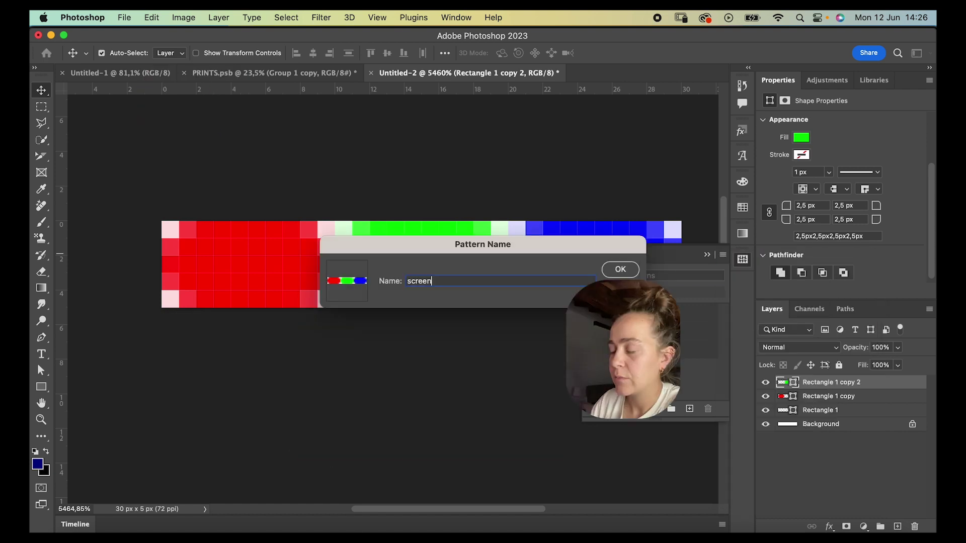
{"action": "left_click", "coordinate": [618, 270]}
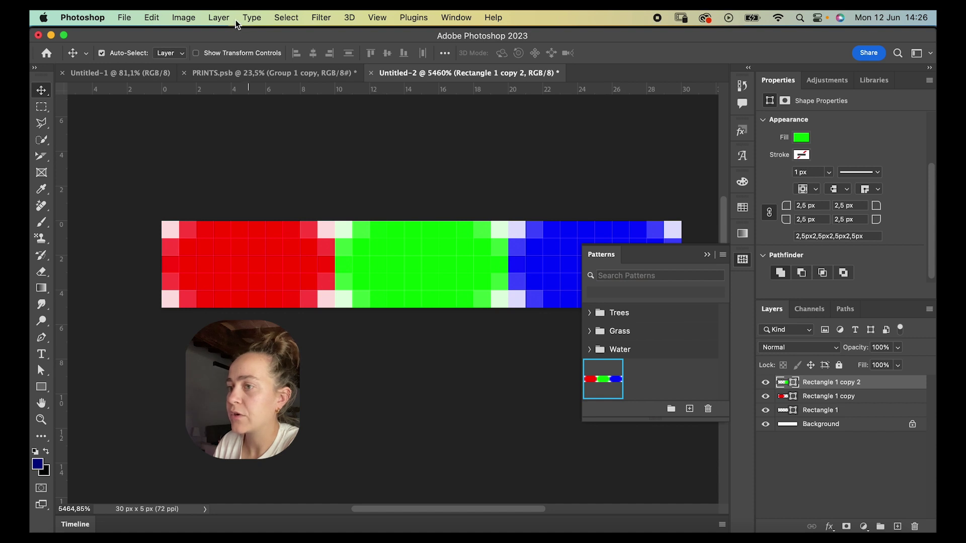
- In PRINTS.psb, add the screen pattern as a fill layer above the merged group copy and release its clipping mask
{"action": "left_click", "coordinate": [239, 73]}
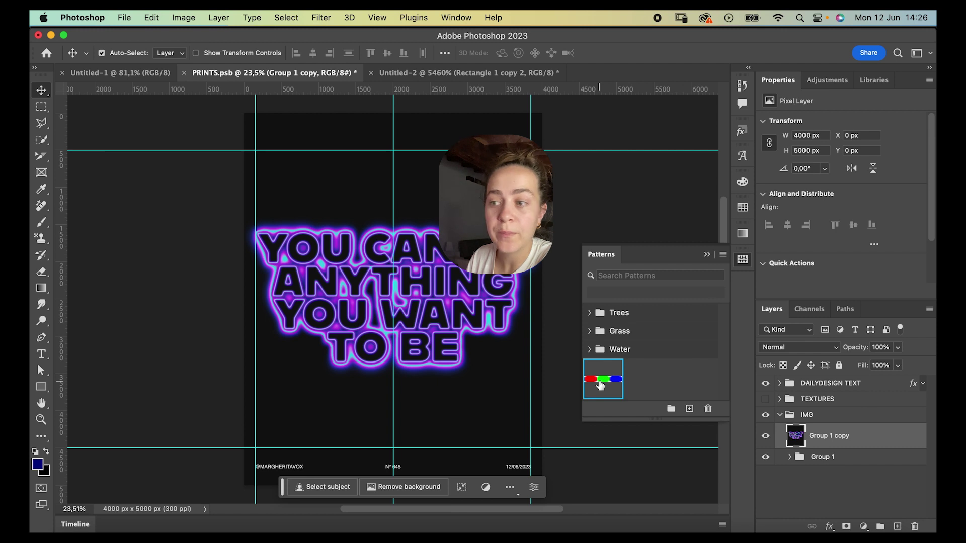
{"action": "left_click_drag", "start_coordinate": [600, 385], "coordinate": [416, 295]}
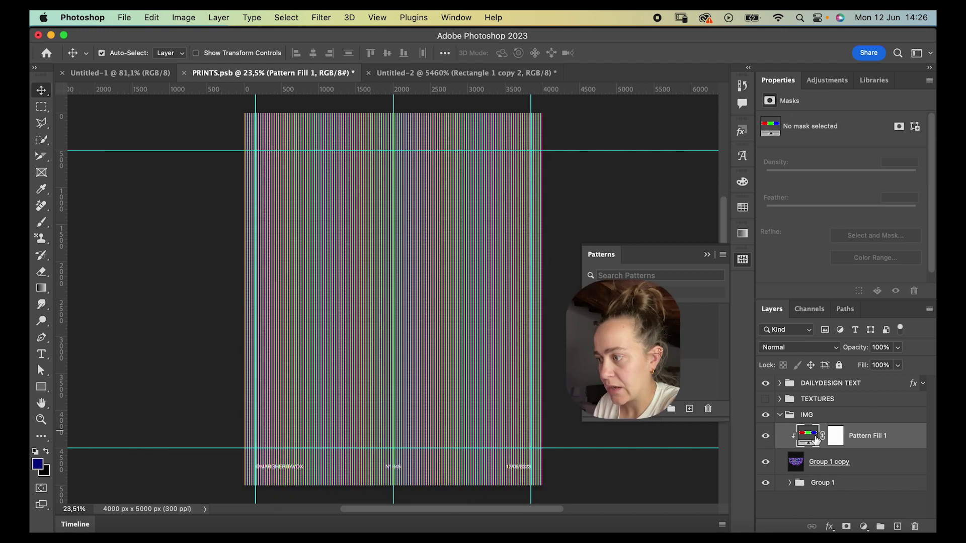
{"action": "key", "text": "super+alt+g"}
{"action": "scroll", "coordinate": [408, 332], "scroll_direction": "up", "scroll_amount": 10}
{"action": "scroll", "coordinate": [409, 331], "scroll_direction": "up", "scroll_amount": 4}
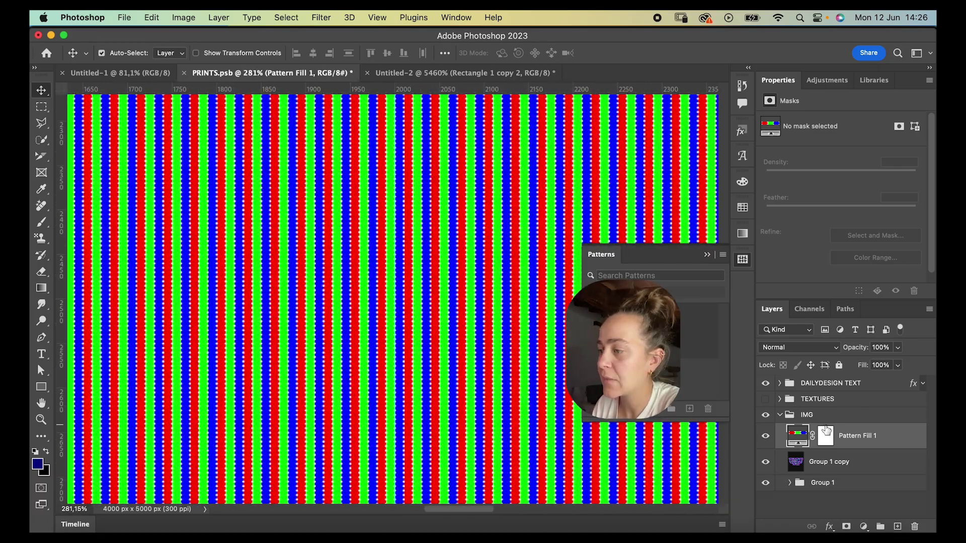
- Set the pattern fill's scale to 80% and unlink the pattern from its layer
{"action": "double_click", "coordinate": [797, 436]}
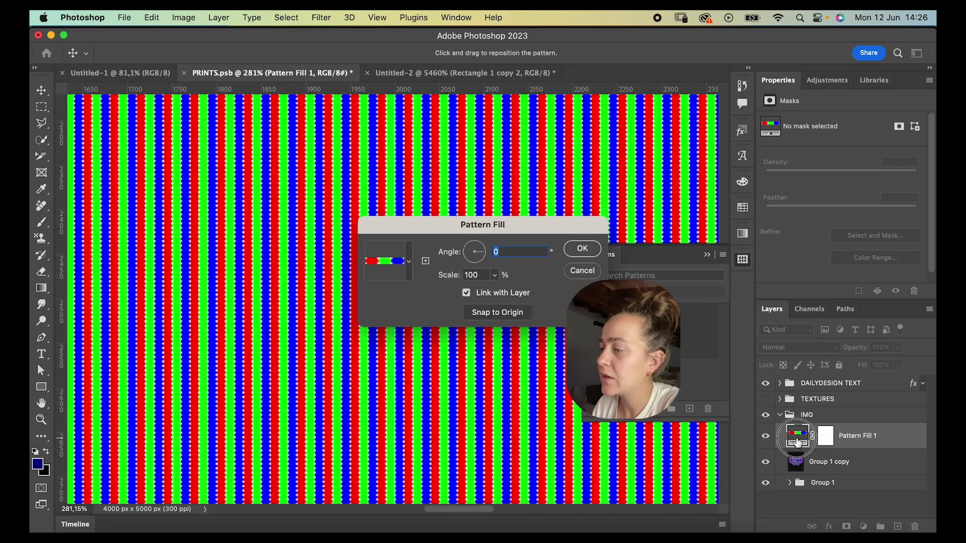
{"action": "double_click", "coordinate": [471, 275]}
{"action": "key", "text": "shift+Down"}
{"action": "key", "text": "shift+Down"}
{"action": "key", "text": "shift+Down"}
{"action": "key", "text": "shift+Down"}
{"action": "key", "text": "shift+Down"}
{"action": "key", "text": "shift+Up"}
{"action": "key", "text": "shift+Up"}
{"action": "key", "text": "shift+Up"}
{"action": "key", "text": "shift+Up"}
{"action": "key", "text": "shift+Up"}
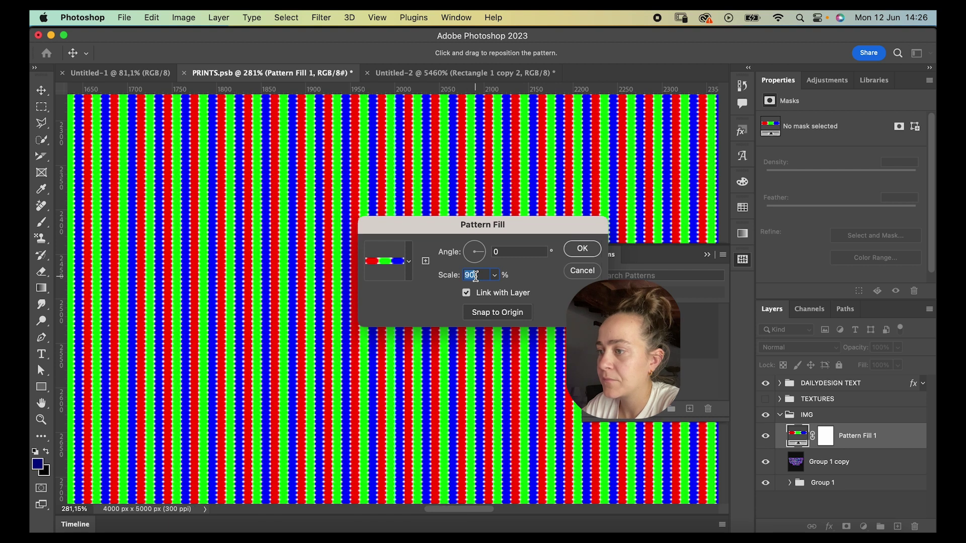
{"action": "key", "text": "shift+Down"}
{"action": "key", "text": "shift+Down"}
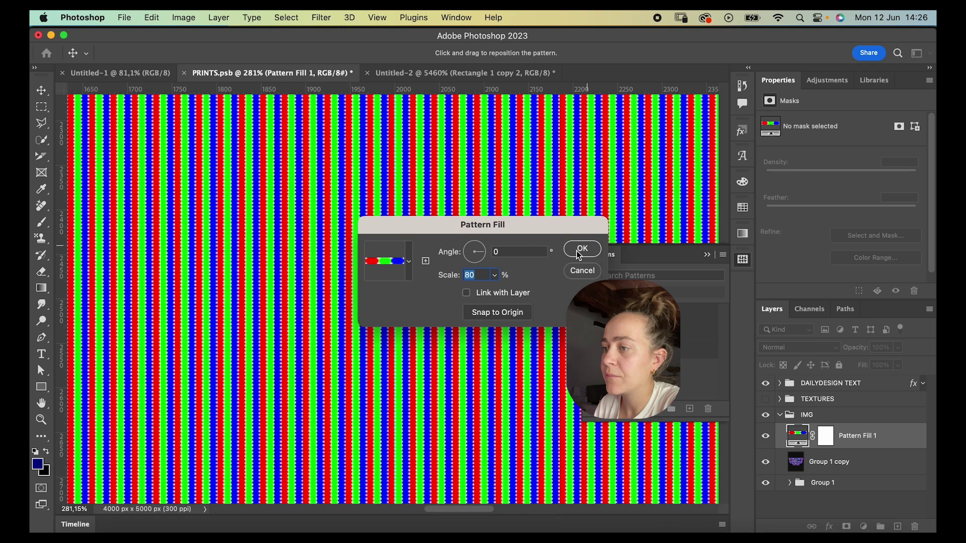
- Try rotating the pattern fill to a diagonal angle of about -56°
{"action": "left_click", "coordinate": [481, 262]}
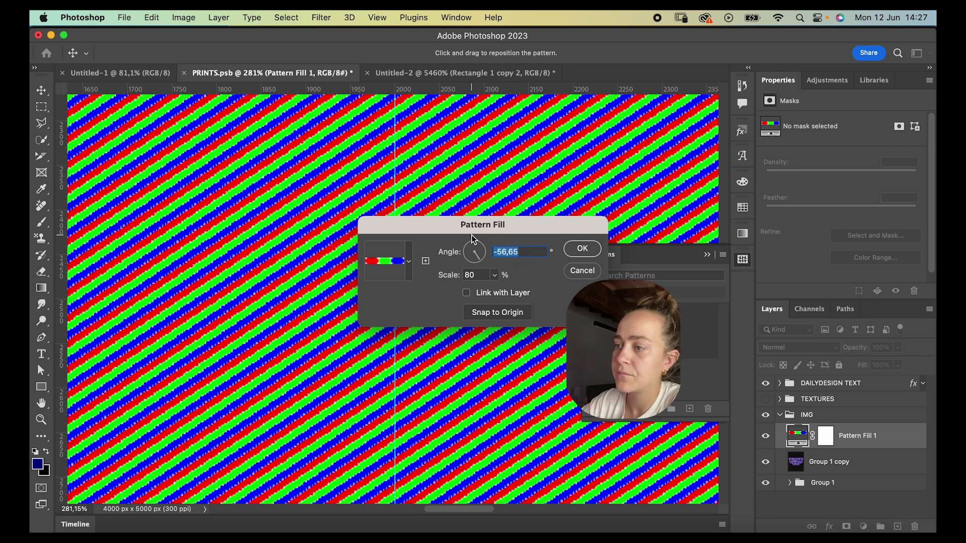
{"action": "key", "text": "Up"}
{"action": "key", "text": "Up"}
{"action": "key", "text": "Up"}
{"action": "key", "text": "Up"}
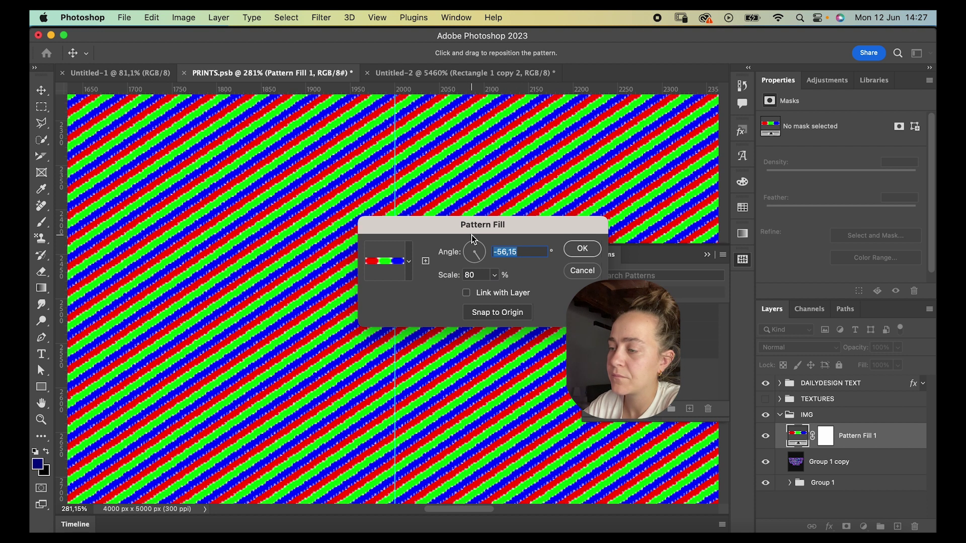
- Set the pattern angle to 0°, apply the fill settings and collapse the pattern presets
{"action": "type", "text": "0"}
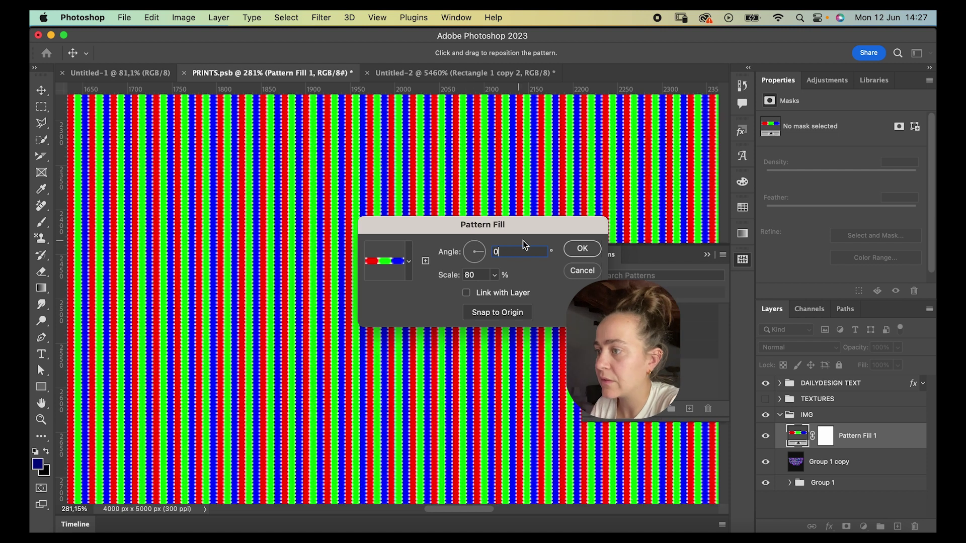
{"action": "left_click", "coordinate": [582, 250]}
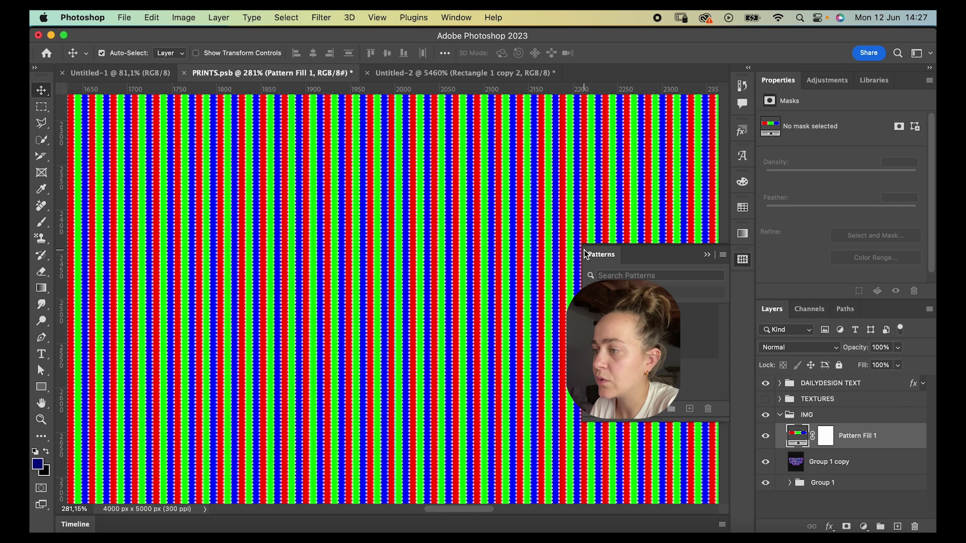
{"action": "left_click", "coordinate": [706, 255]}
- Preview different blend modes for the pattern fill over the glowing lettering and apply Darker Color
{"action": "scroll", "coordinate": [447, 265], "scroll_direction": "down", "scroll_amount": 3}
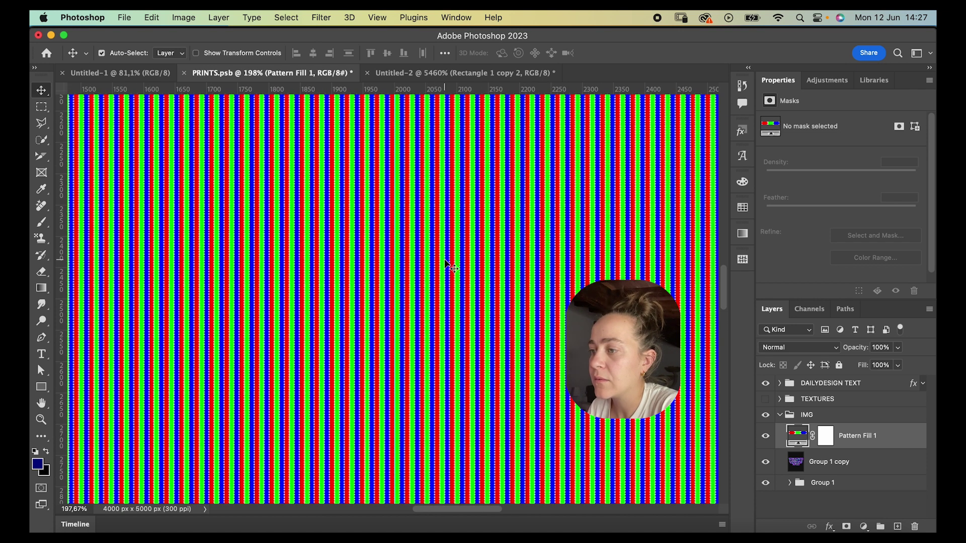
{"action": "scroll", "coordinate": [291, 308], "scroll_direction": "down", "scroll_amount": 5}
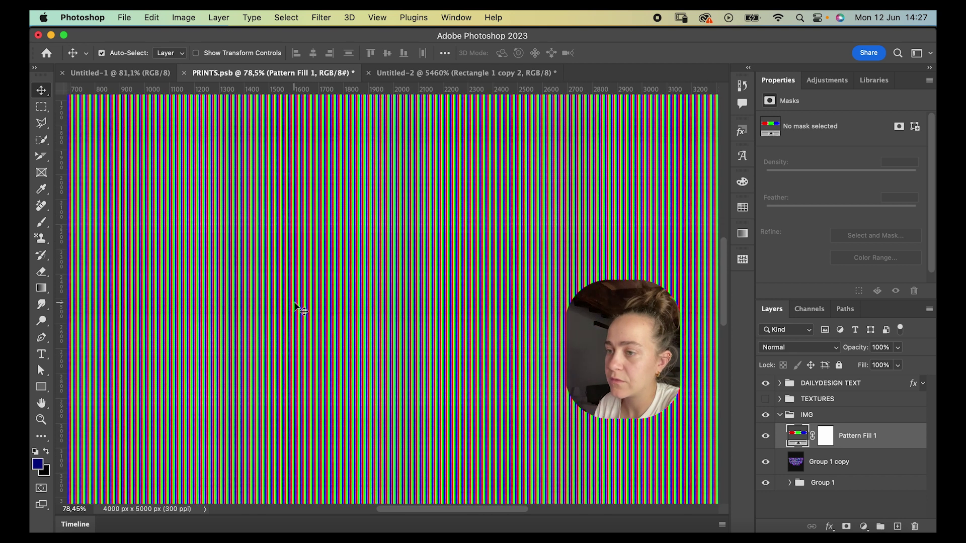
{"action": "scroll", "coordinate": [301, 309], "scroll_direction": "down", "scroll_amount": 3}
{"action": "scroll", "coordinate": [371, 309], "scroll_direction": "down", "scroll_amount": 2}
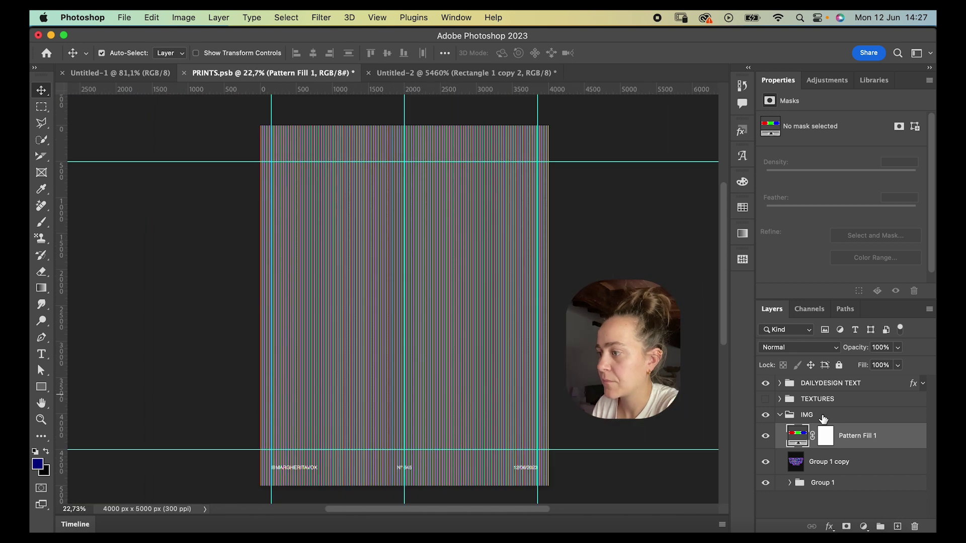
{"action": "left_click", "coordinate": [801, 348]}
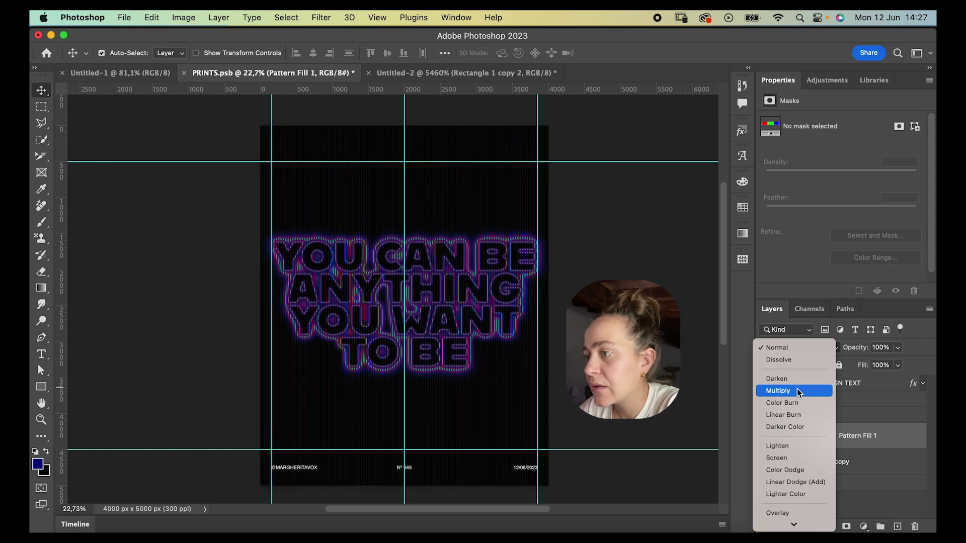
{"action": "key", "text": "Down"}
{"action": "key", "text": "Up"}
{"action": "key", "text": "Up"}
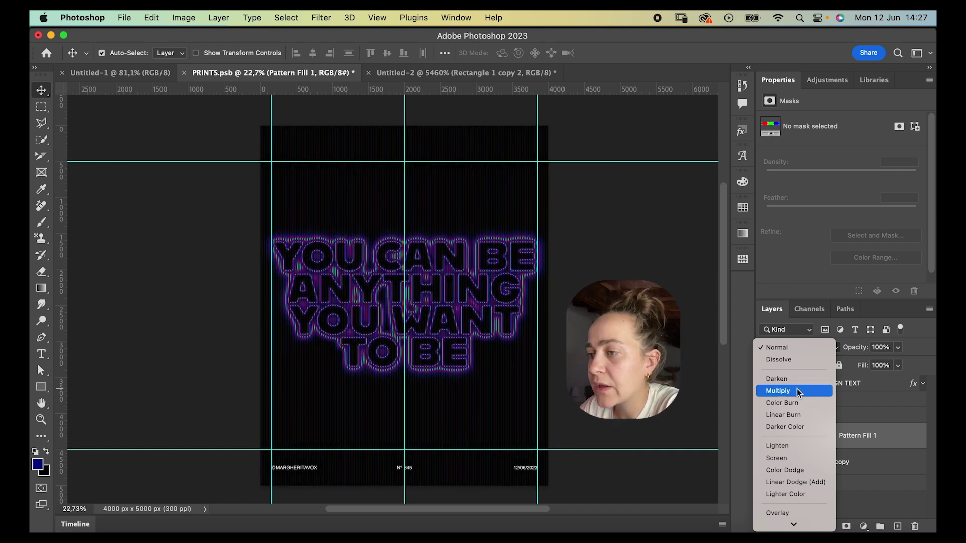
{"action": "key", "text": "Down"}
{"action": "key", "text": "Down"}
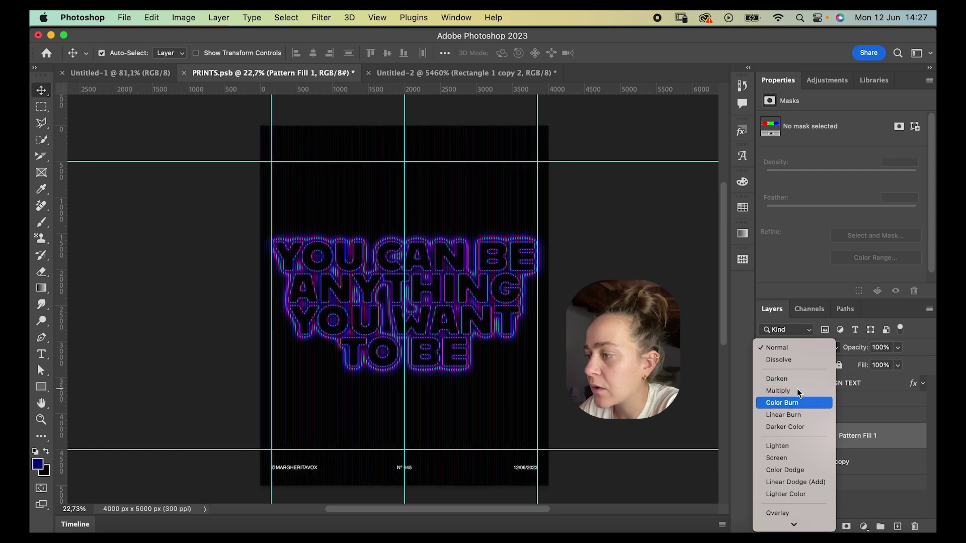
{"action": "key", "text": "Down"}
{"action": "key", "text": "Down"}
{"action": "key", "text": "Down"}
{"action": "key", "text": "Up"}
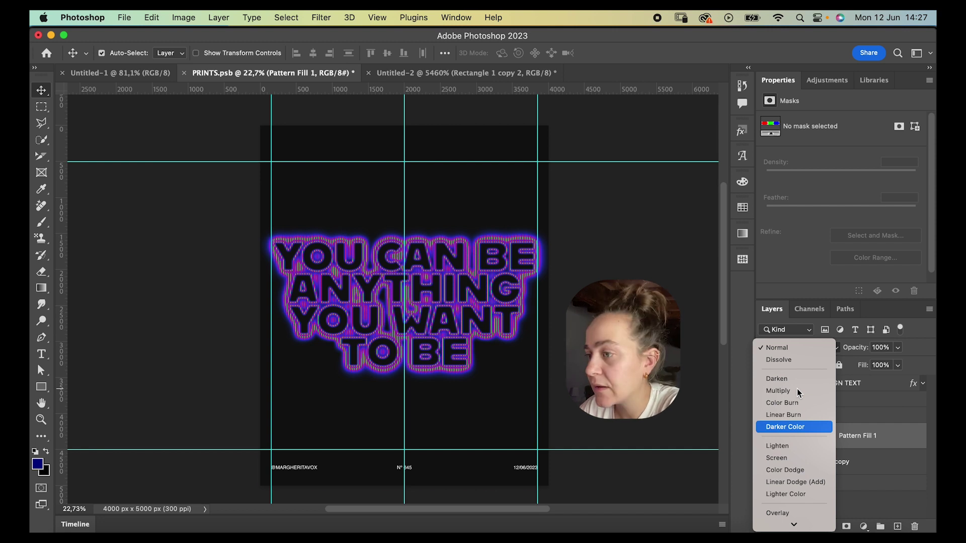
{"action": "key", "text": "Down"}
{"action": "key", "text": "Down"}
{"action": "key", "text": "Down"}
{"action": "key", "text": "Down"}
{"action": "key", "text": "Down"}
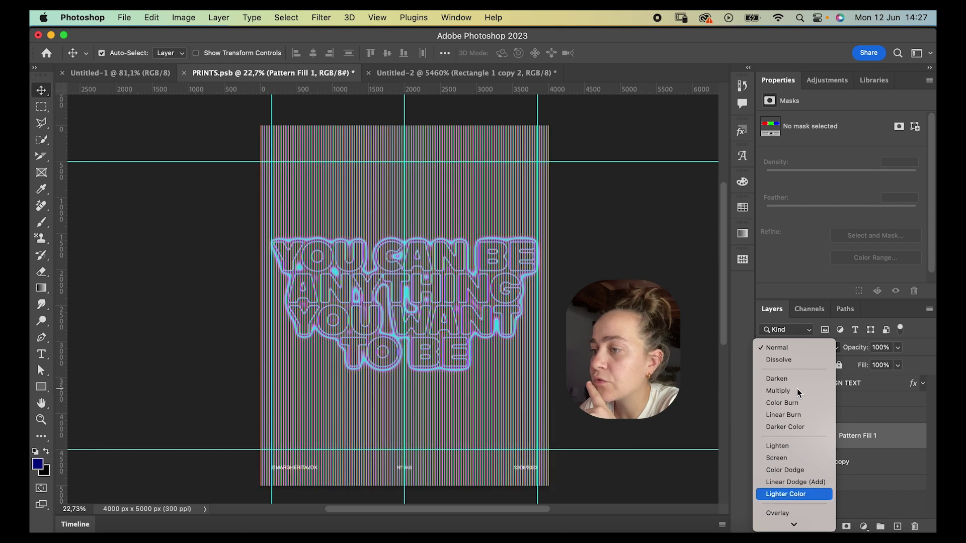
{"action": "key", "text": "Down"}
{"action": "key", "text": "Down"}
{"action": "key", "text": "Up"}
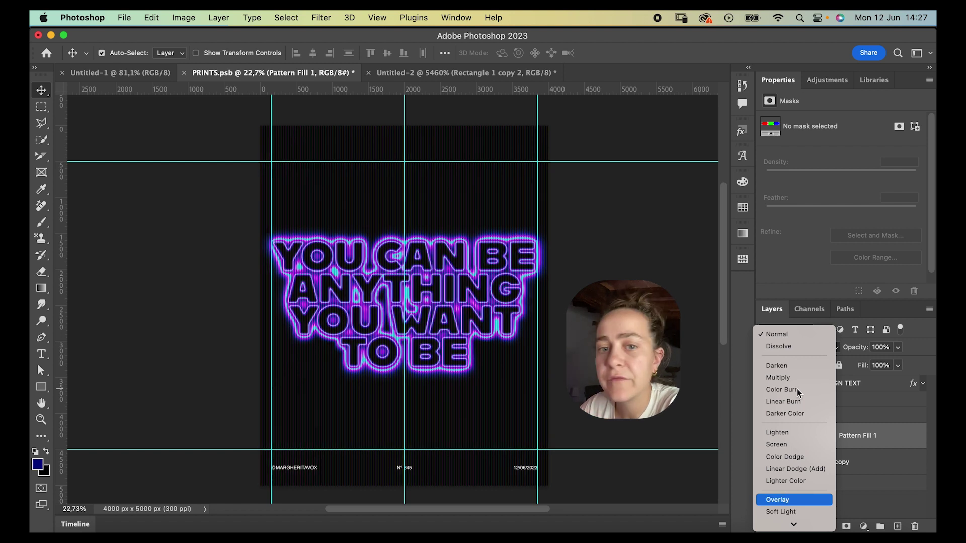
{"action": "key", "text": "Down"}
{"action": "key", "text": "Down"}
{"action": "key", "text": "Down"}
{"action": "key", "text": "Down"}
{"action": "key", "text": "Down"}
{"action": "key", "text": "Down"}
{"action": "key", "text": "Down"}
{"action": "key", "text": "Down"}
{"action": "key", "text": "Down"}
{"action": "key", "text": "Down"}
{"action": "key", "text": "Up"}
{"action": "key", "text": "Up"}
{"action": "key", "text": "Up"}
{"action": "key", "text": "Up"}
{"action": "key", "text": "Up"}
{"action": "key", "text": "Up"}
{"action": "key", "text": "Up"}
{"action": "key", "text": "Up"}
{"action": "key", "text": "Up"}
{"action": "key", "text": "Up"}
{"action": "key", "text": "Up"}
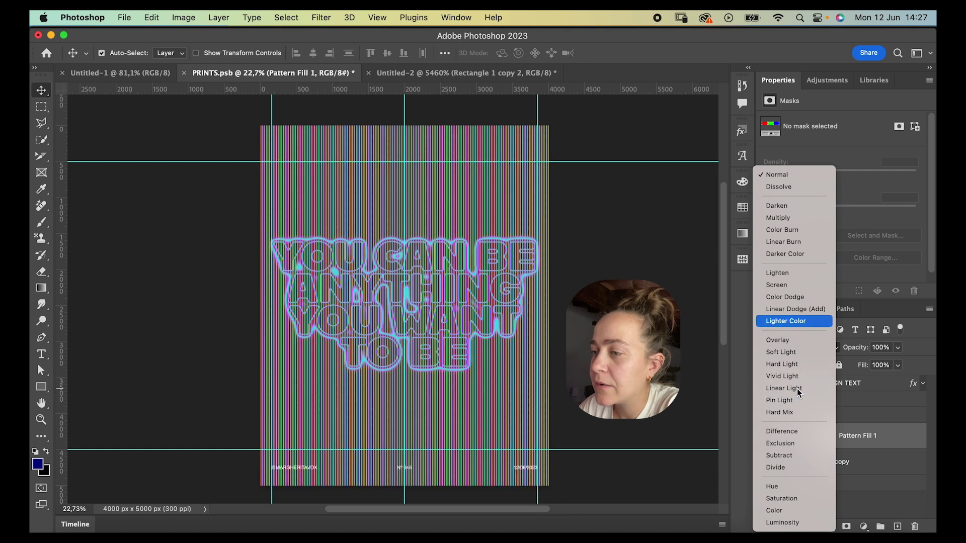
{"action": "key", "text": "Down"}
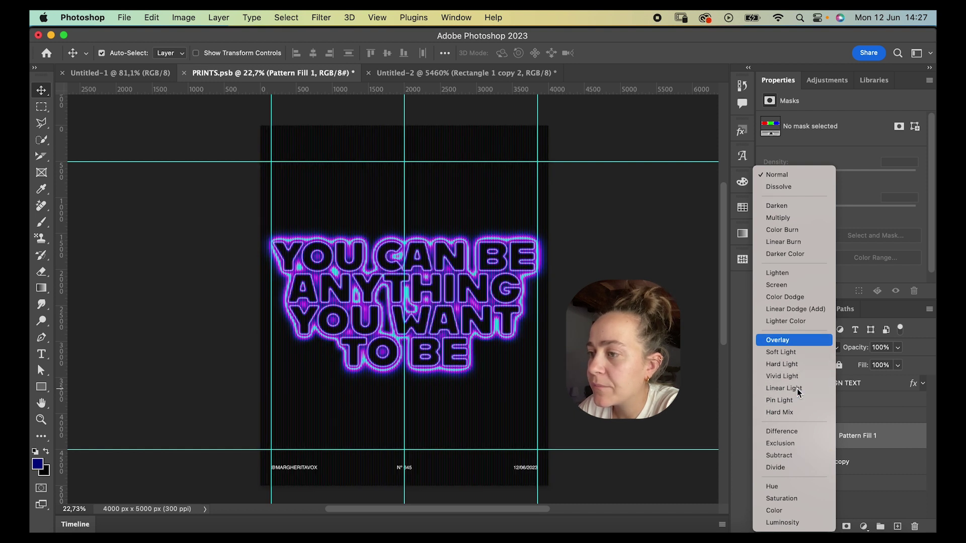
{"action": "key", "text": "Down"}
{"action": "key", "text": "Up"}
{"action": "key", "text": "Up"}
{"action": "key", "text": "Up"}
{"action": "key", "text": "Up"}
{"action": "key", "text": "Up"}
{"action": "key", "text": "Up"}
{"action": "key", "text": "Up"}
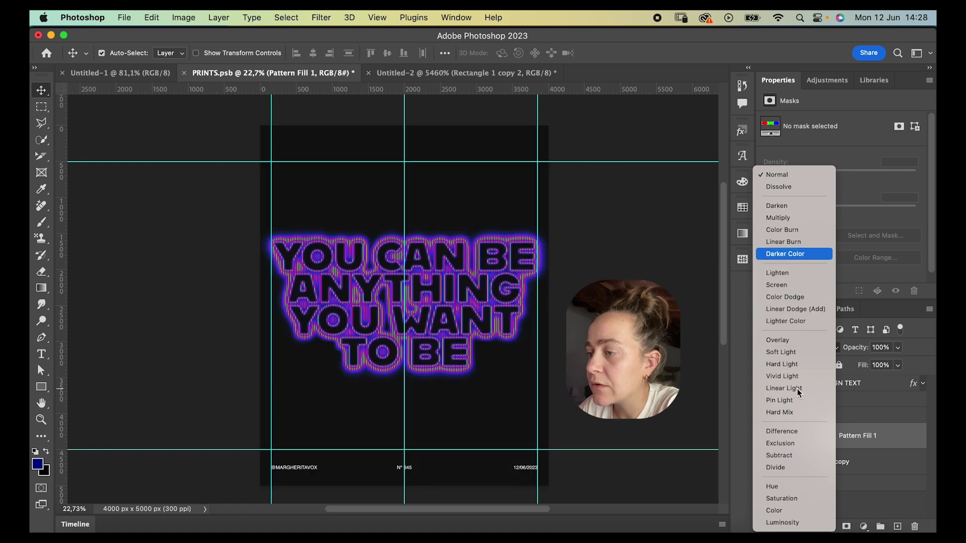
{"action": "key", "text": "Up"}
{"action": "key", "text": "Down"}
{"action": "key", "text": "Up"}
{"action": "key", "text": "Down"}
{"action": "key", "text": "Return"}
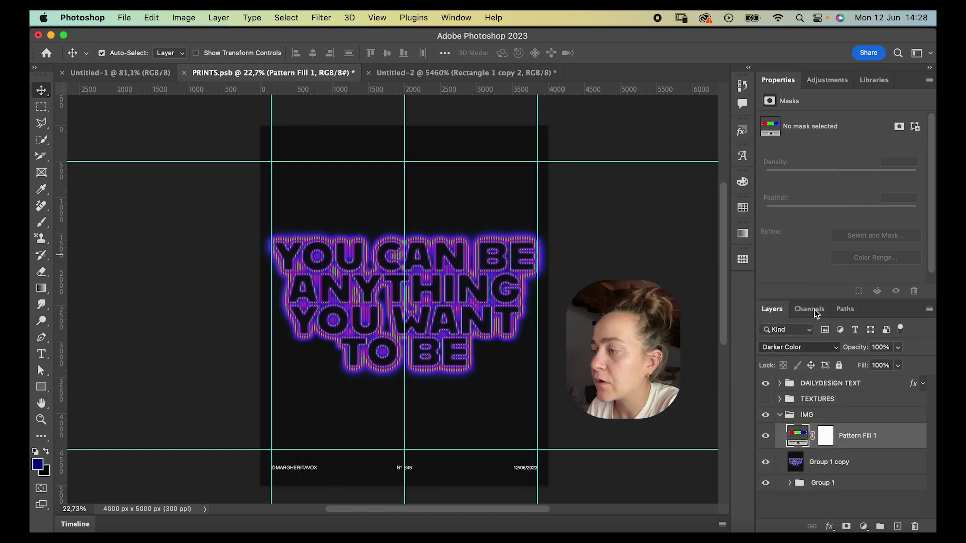
- Set the pattern fill's blend mode to Overlay and compare it up close with the previous mode
{"action": "left_click", "coordinate": [804, 348]}
{"action": "left_click", "coordinate": [782, 436]}
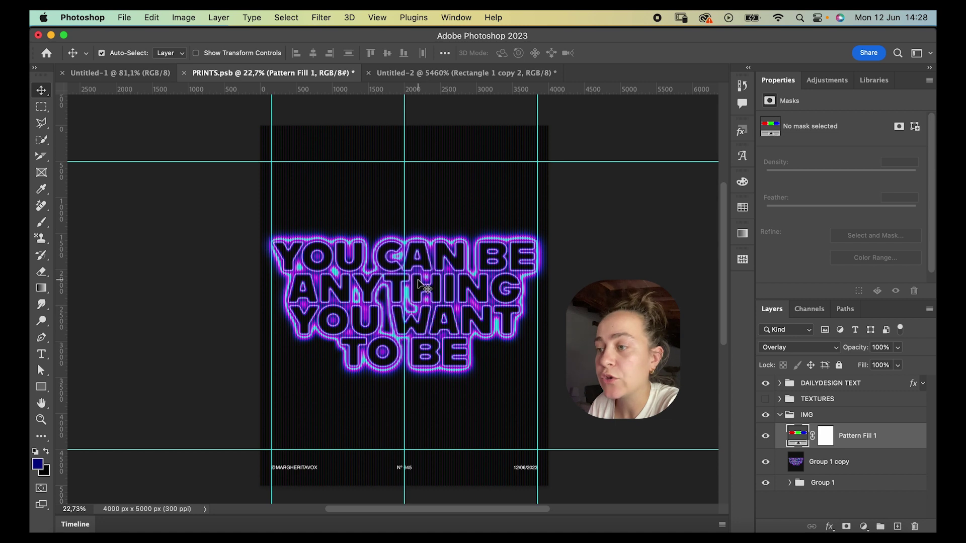
{"action": "scroll", "coordinate": [424, 288], "scroll_direction": "up", "scroll_amount": 6}
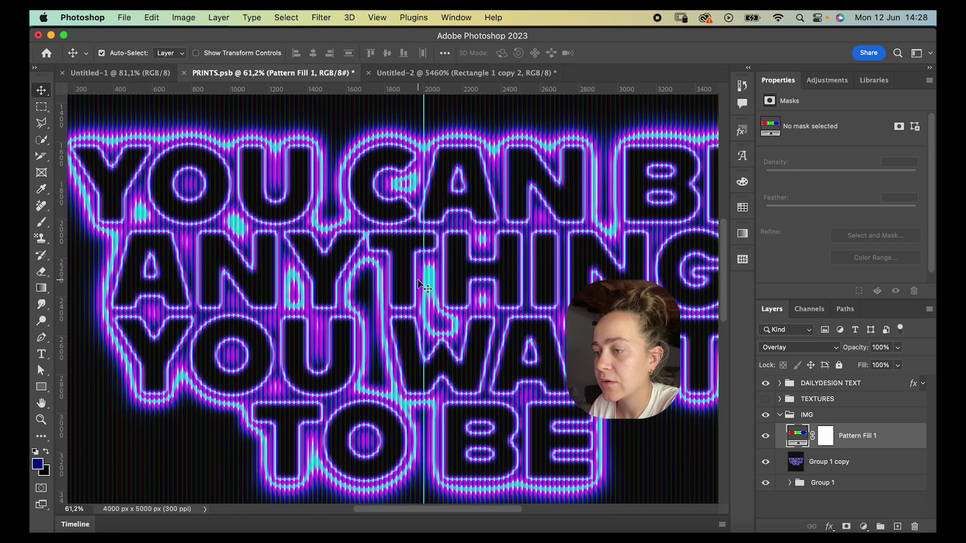
{"action": "scroll", "coordinate": [424, 288], "scroll_direction": "down", "scroll_amount": 1}
{"action": "scroll", "coordinate": [424, 288], "scroll_direction": "right", "scroll_amount": 1}
{"action": "key", "text": "super+z"}
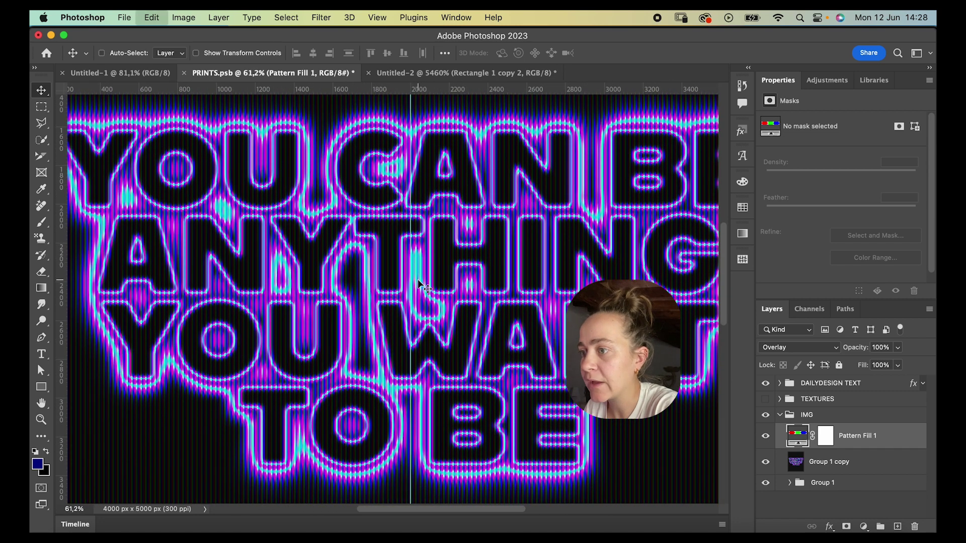
{"action": "key", "text": "super+shift+z"}
{"action": "key", "text": "super+z"}
{"action": "key", "text": "super+shift+z"}
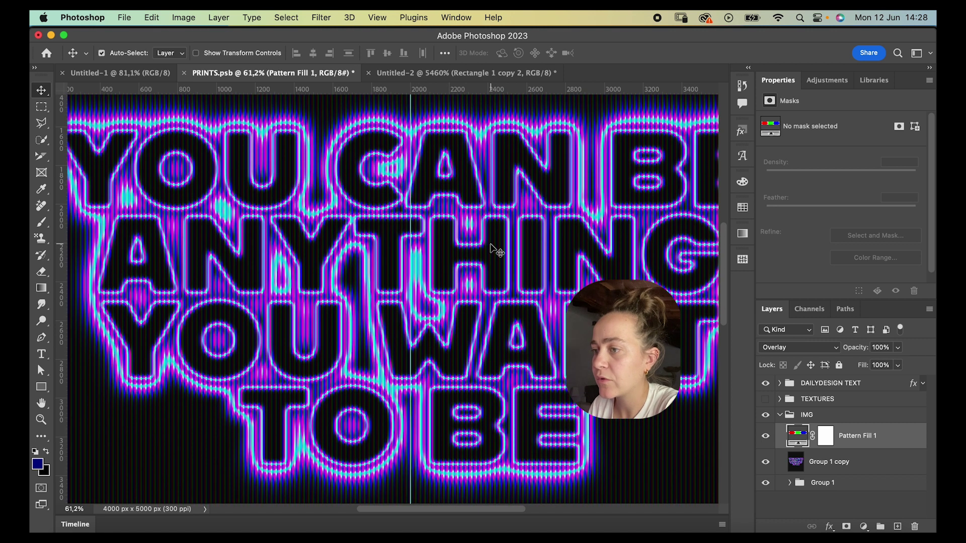
- Duplicate the pattern fill layer and set the duplicate's blend mode to Divide
{"action": "scroll", "coordinate": [496, 250], "scroll_direction": "down", "scroll_amount": 5}
{"action": "scroll", "coordinate": [496, 250], "scroll_direction": "up", "scroll_amount": 3}
{"action": "key", "text": "super+j"}
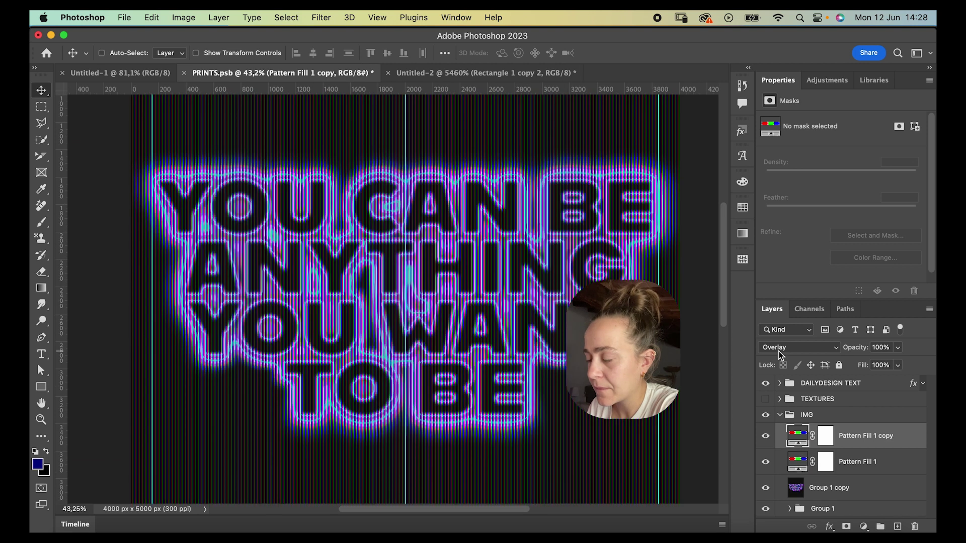
{"action": "left_click", "coordinate": [785, 351]}
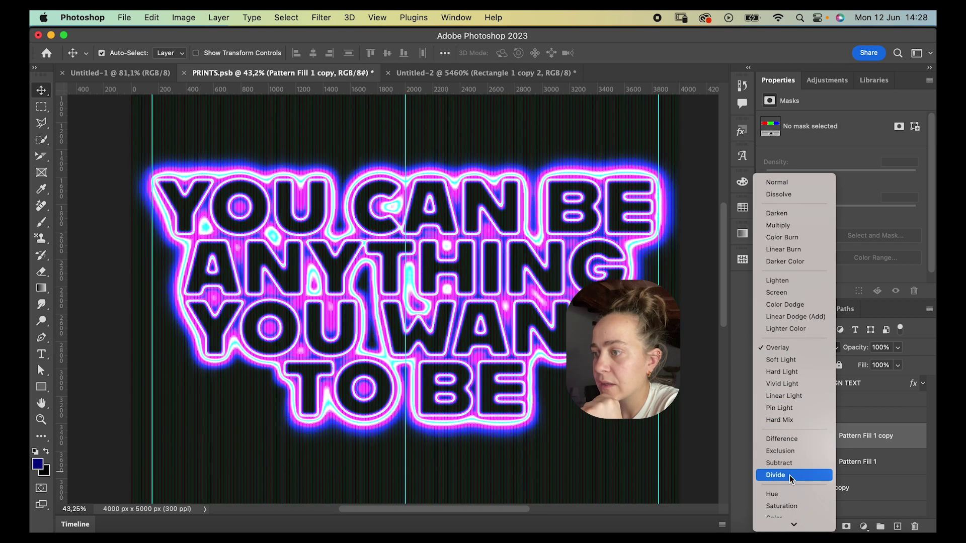
{"action": "left_click", "coordinate": [781, 480]}
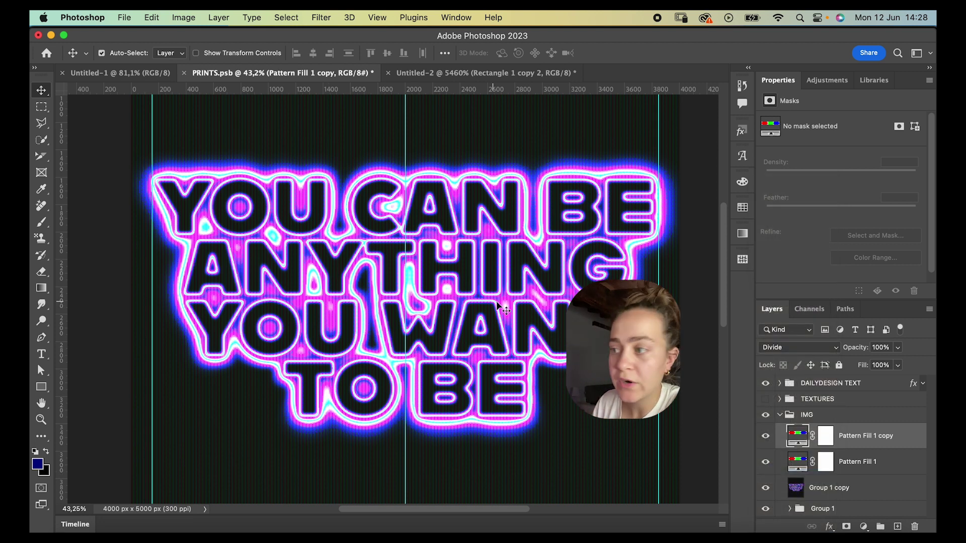
- Lower the duplicated pattern fill's opacity to 30% and compare the artwork with and without that layer
{"action": "left_click", "coordinate": [880, 347]}
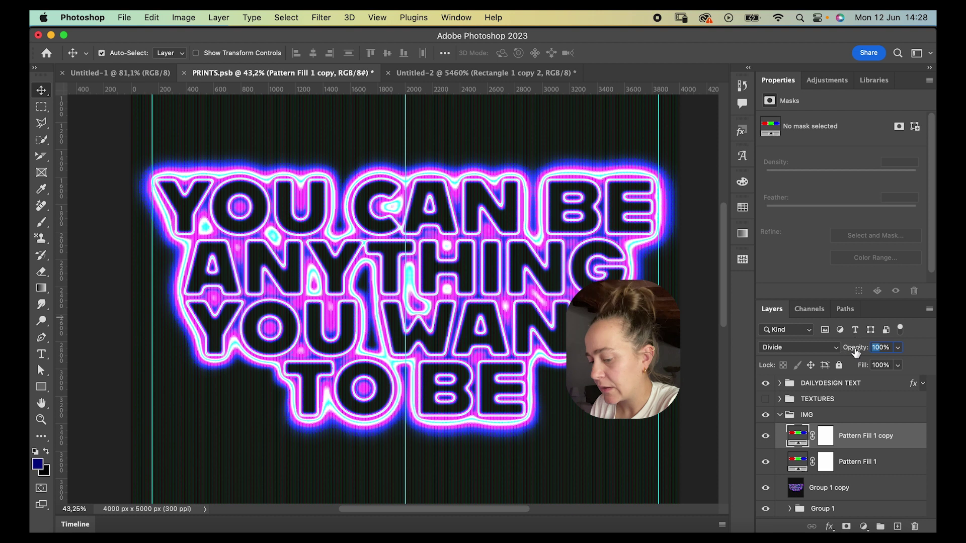
{"action": "key", "text": "shift+Down"}
{"action": "key", "text": "shift+Down"}
{"action": "key", "text": "shift+Down"}
{"action": "key", "text": "shift+Down"}
{"action": "key", "text": "shift+Down"}
{"action": "key", "text": "shift+Down"}
{"action": "key", "text": "shift+Down"}
{"action": "key", "text": "shift+Down"}
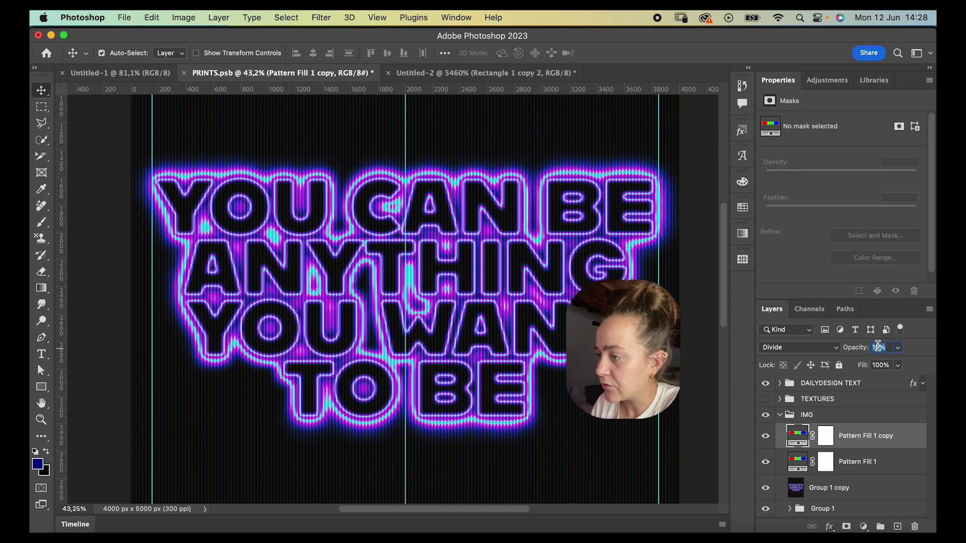
{"action": "key", "text": "shift+Up"}
{"action": "key", "text": "shift+Up"}
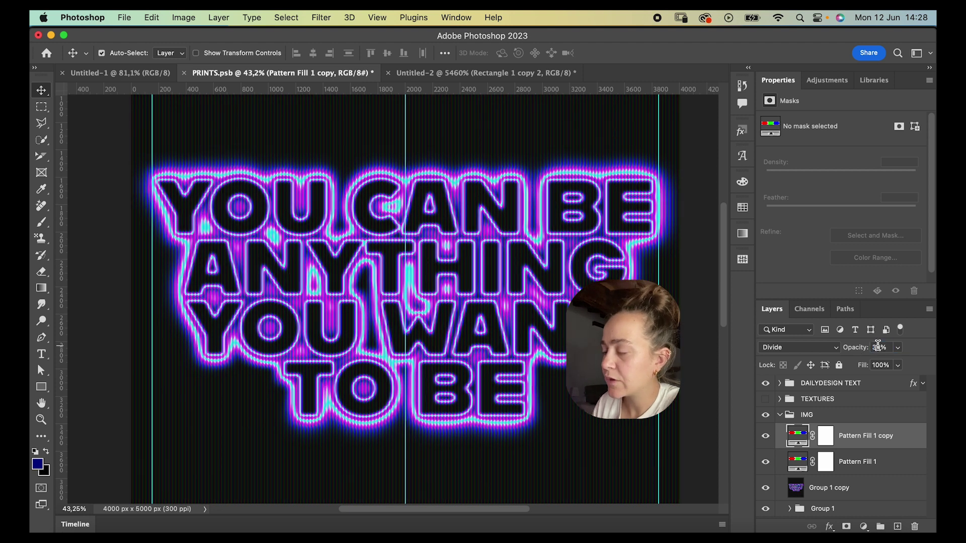
{"action": "left_click", "coordinate": [765, 436]}
{"action": "left_click", "coordinate": [765, 435]}
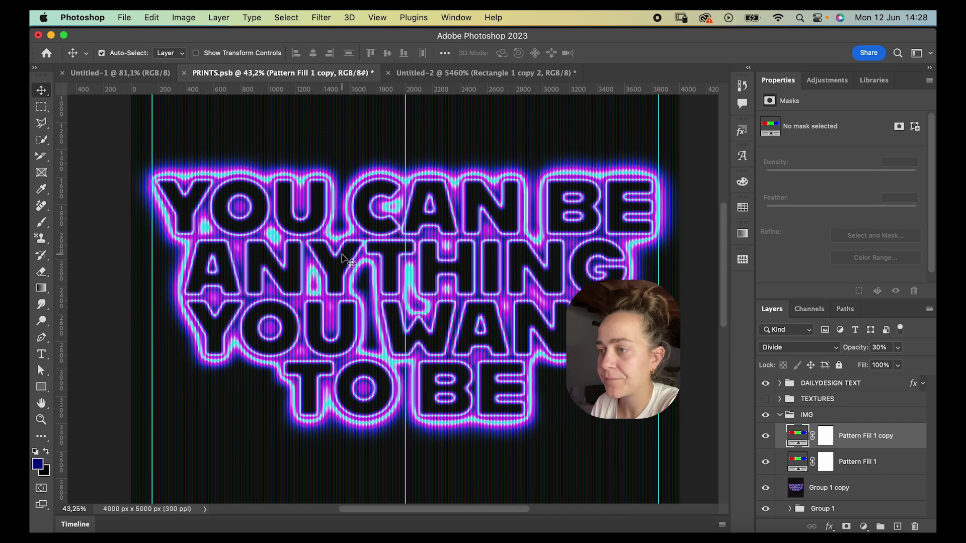
- Create a merged copy of the collapsed IMG group and make the TEXTURES group visible
{"action": "left_click_drag", "start_coordinate": [485, 237], "coordinate": [455, 237]}
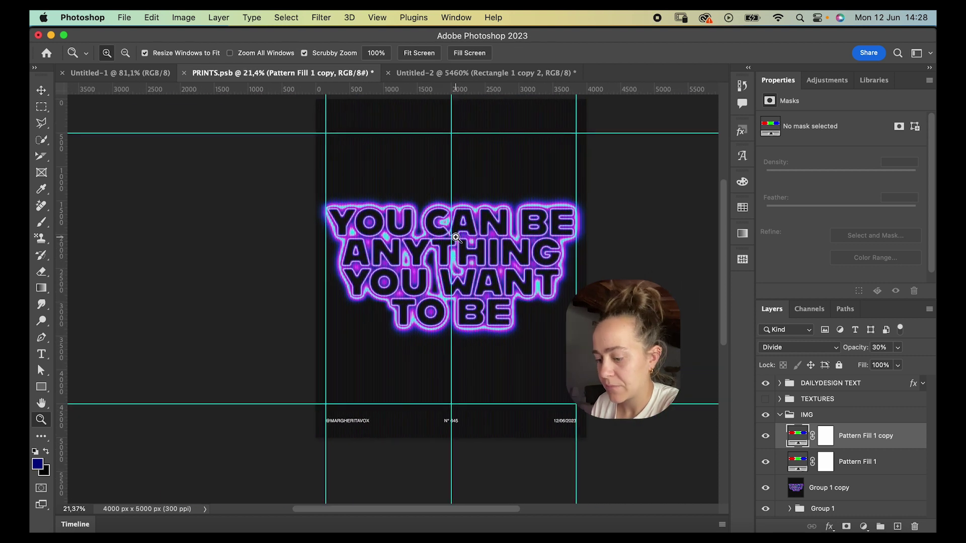
{"action": "scroll", "coordinate": [455, 237], "scroll_direction": "up", "scroll_amount": 2}
{"action": "key", "text": "v"}
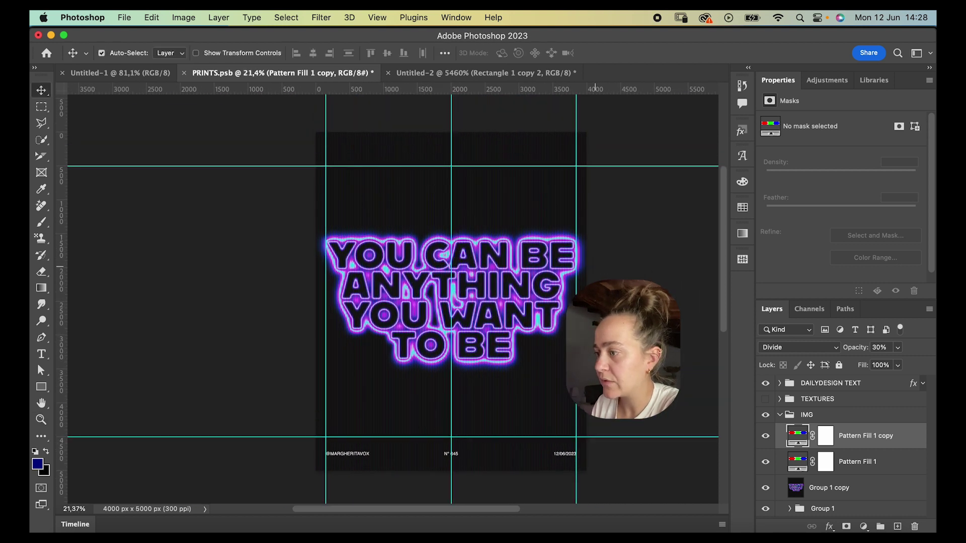
{"action": "left_click", "coordinate": [780, 416]}
{"action": "key", "text": "super+alt+e"}
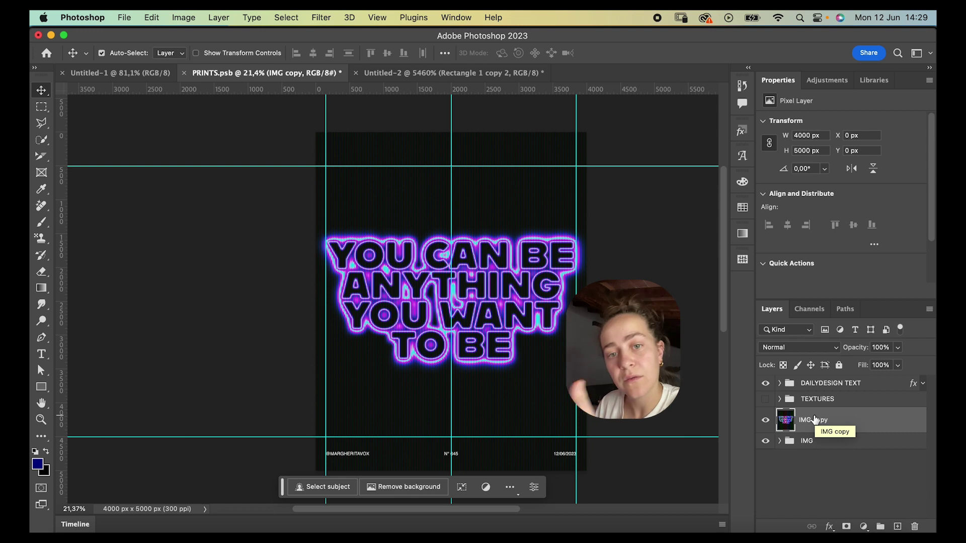
{"action": "left_click", "coordinate": [767, 400]}
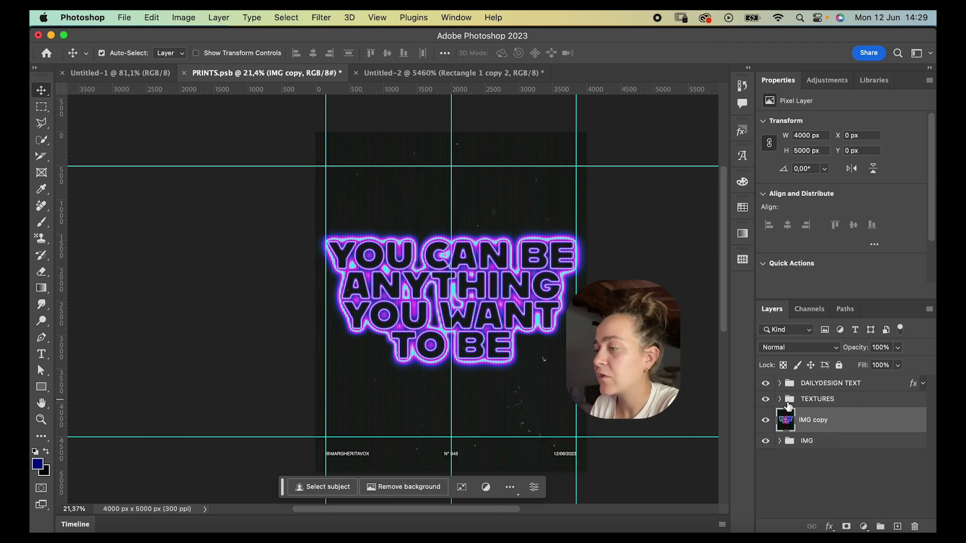
- Expand the TEXTURES group down to its MVX-film-grain-1 layer and deselect the IMG copy layer
{"action": "left_click", "coordinate": [781, 400]}
{"action": "scroll", "coordinate": [829, 486], "scroll_direction": "down", "scroll_amount": 3}
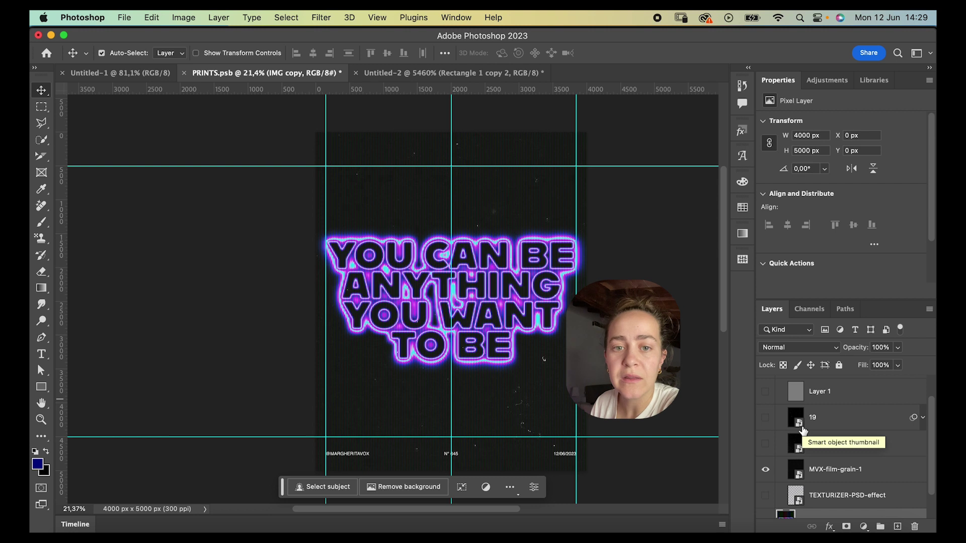
{"action": "left_click", "coordinate": [765, 469]}
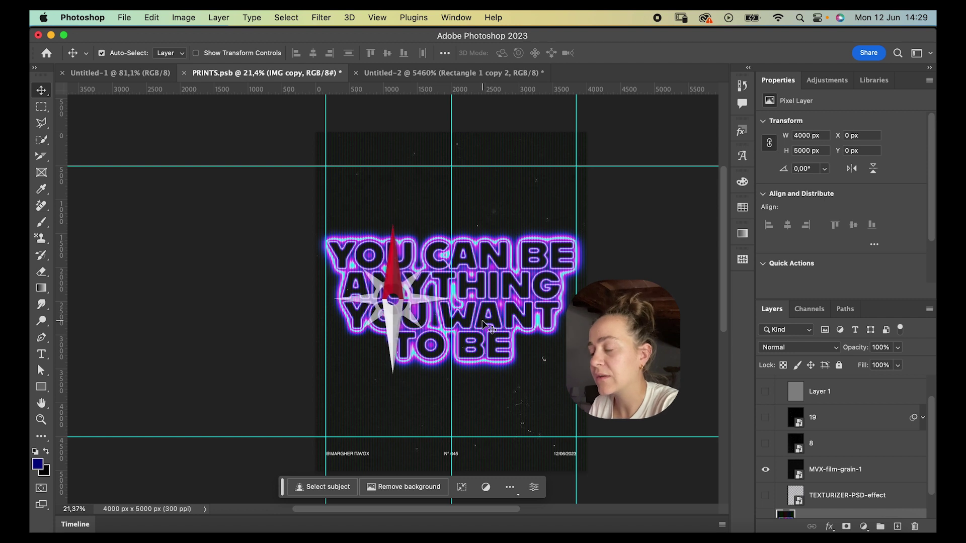
{"action": "key", "text": "Delete"}
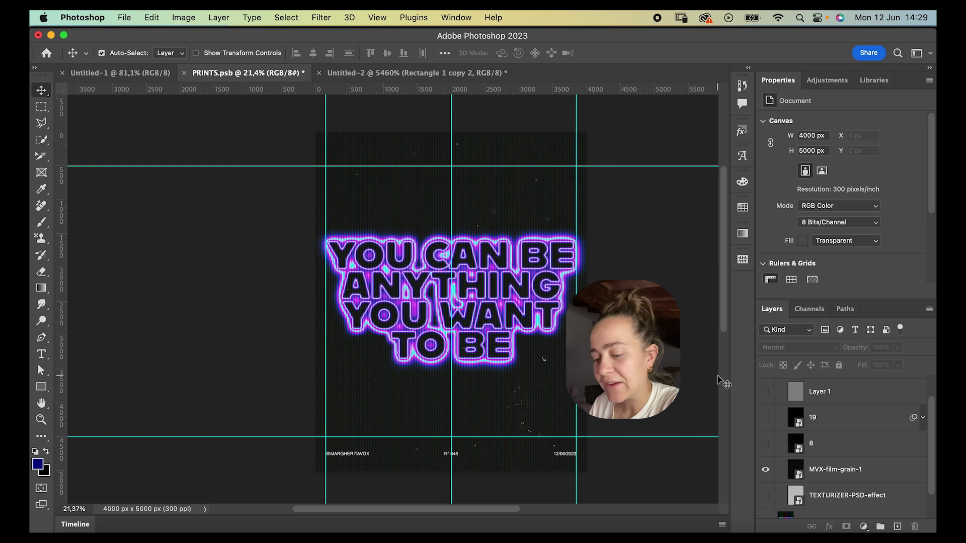
- Compare textures 8 and 19 on the poster, leaving 19 shown with MVX-film-grain-1 and 8 hidden
{"action": "left_click", "coordinate": [766, 444]}
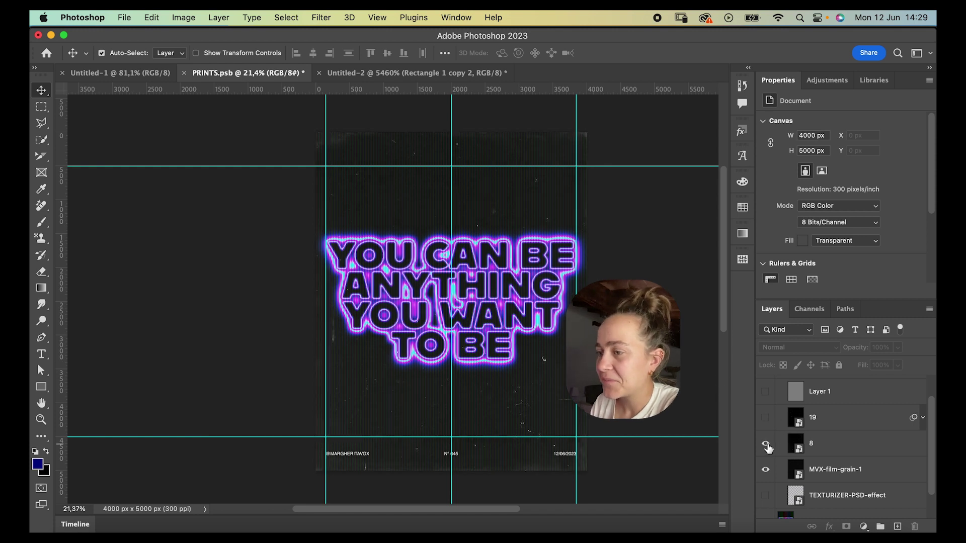
{"action": "left_click", "coordinate": [765, 444]}
{"action": "left_click", "coordinate": [766, 417]}
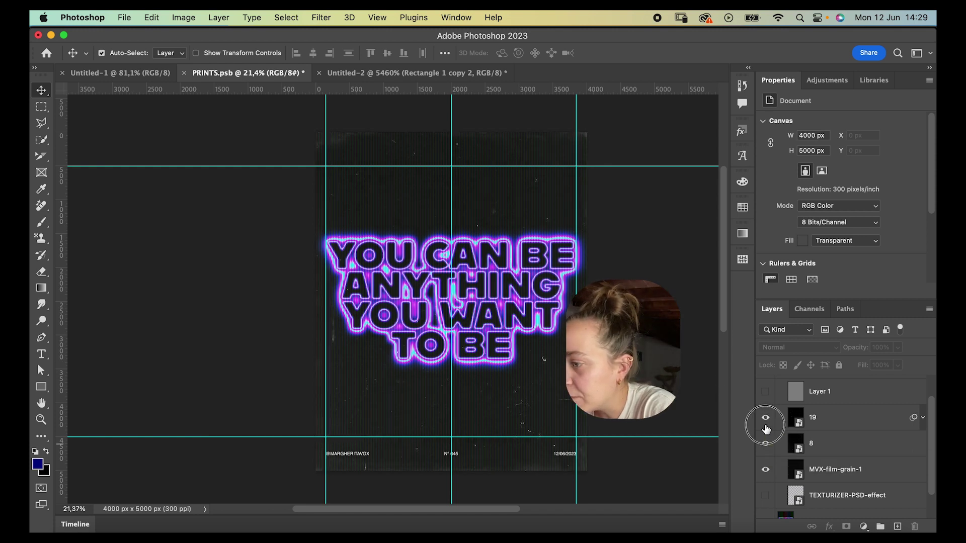
{"action": "left_click", "coordinate": [765, 445]}
{"action": "left_click", "coordinate": [766, 391]}
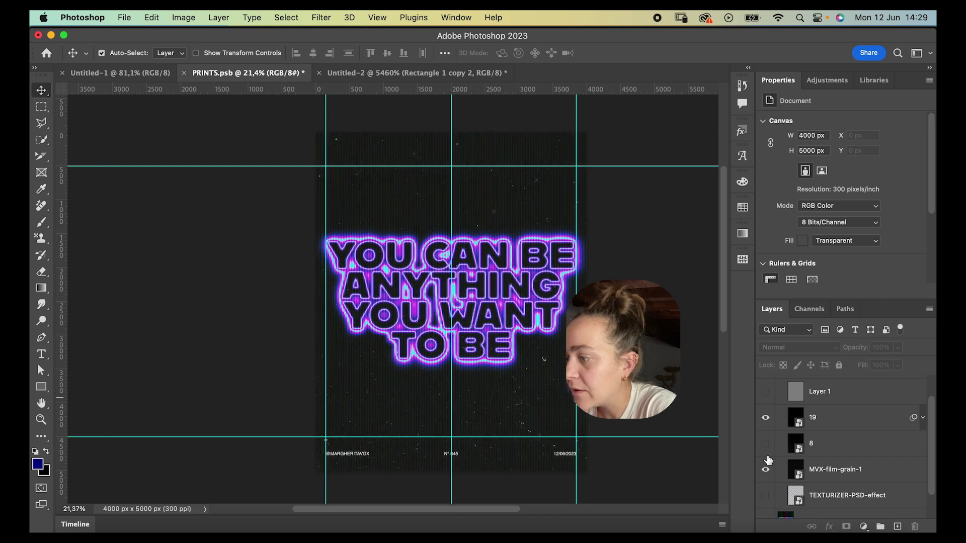